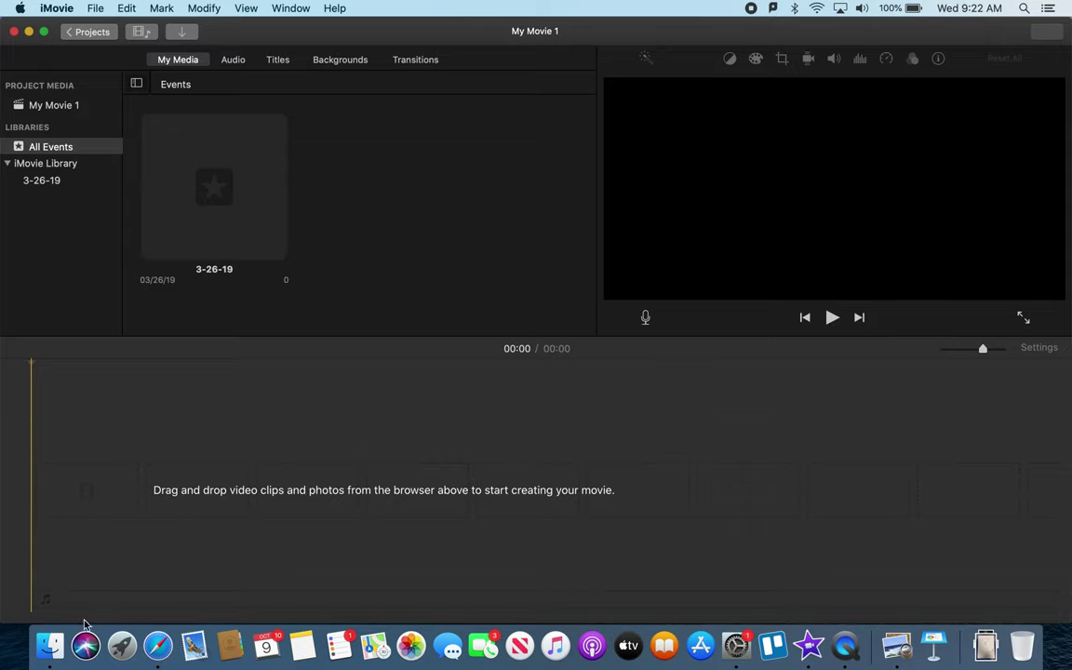
Step: Open a Finder window of the Desktop files from the Dock
{"action": "left_click", "coordinate": [50, 646]}
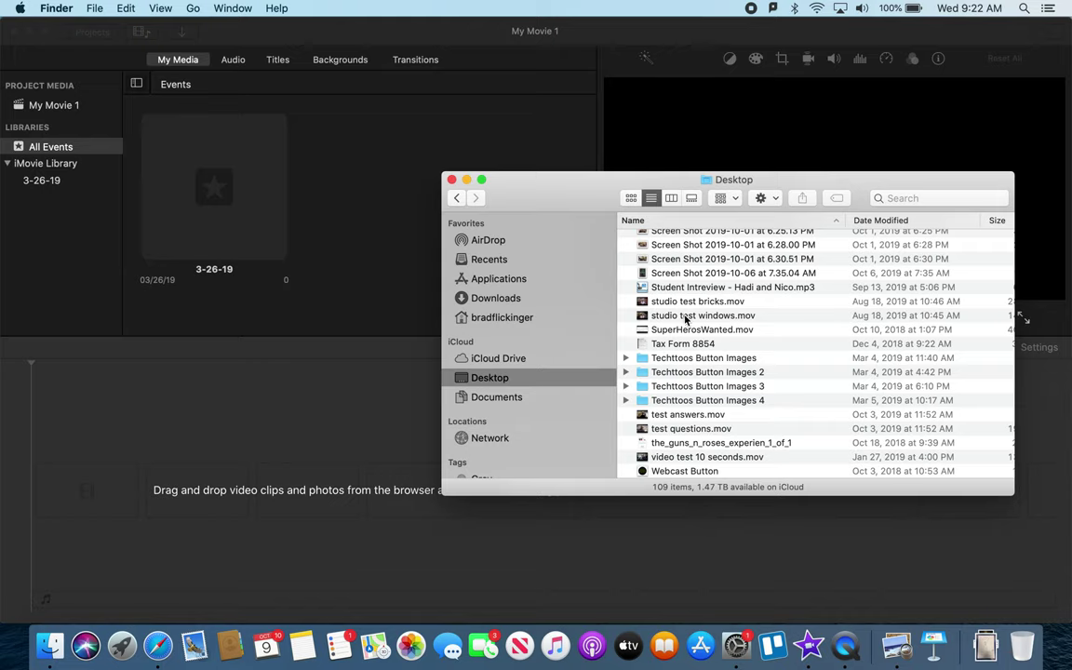
{"action": "scroll", "coordinate": [688, 389], "scroll_direction": "down", "scroll_amount": 1}
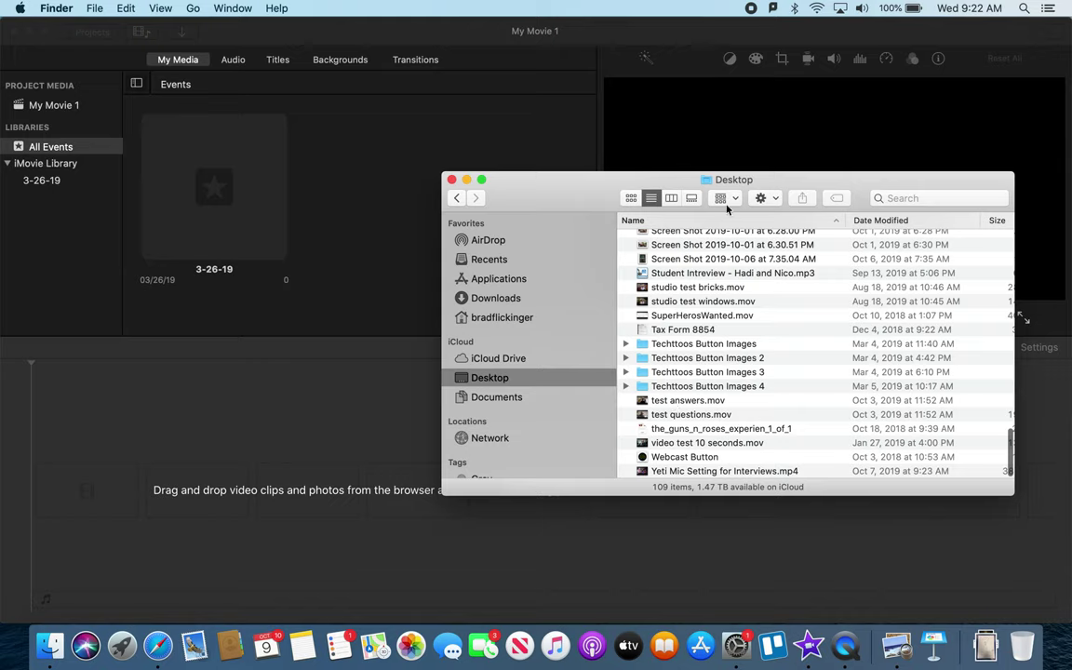
Step: Drag test questions.mov, then test answers.mov after it, from the Desktop into the timeline
{"action": "left_click", "coordinate": [669, 402]}
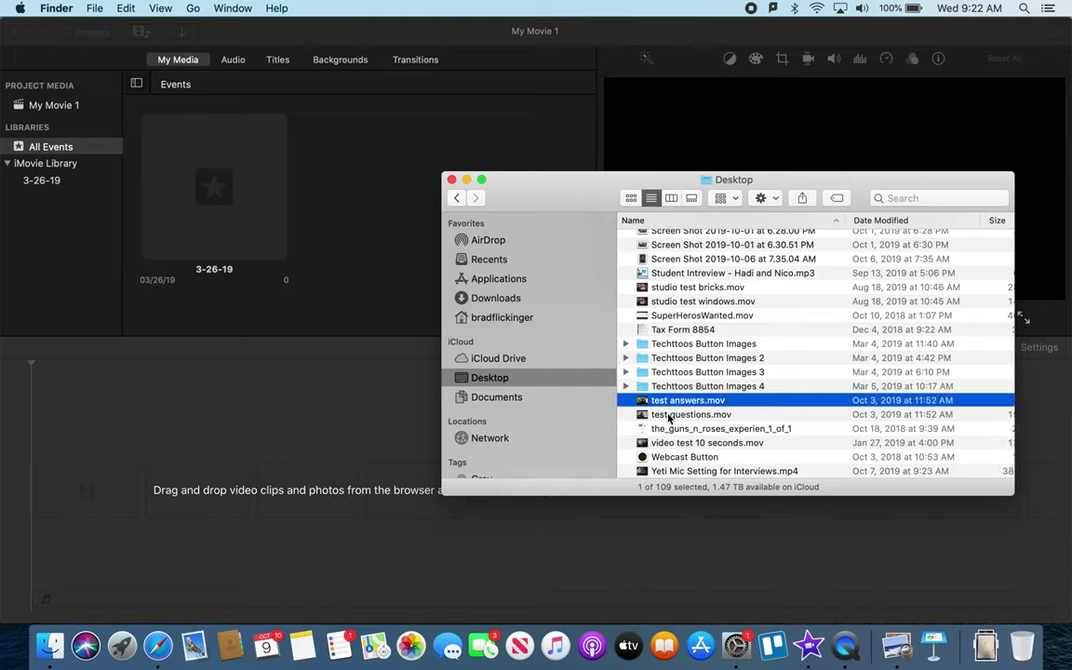
{"action": "left_click", "coordinate": [668, 416]}
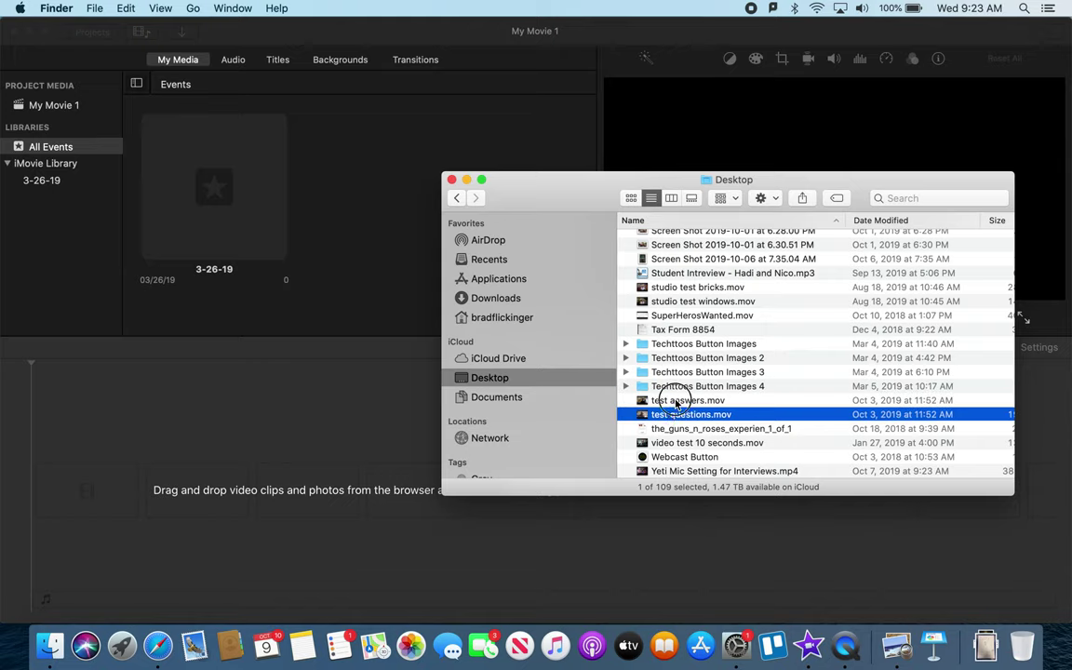
{"action": "left_click", "coordinate": [676, 402]}
{"action": "left_click_drag", "start_coordinate": [557, 437], "coordinate": [328, 510]}
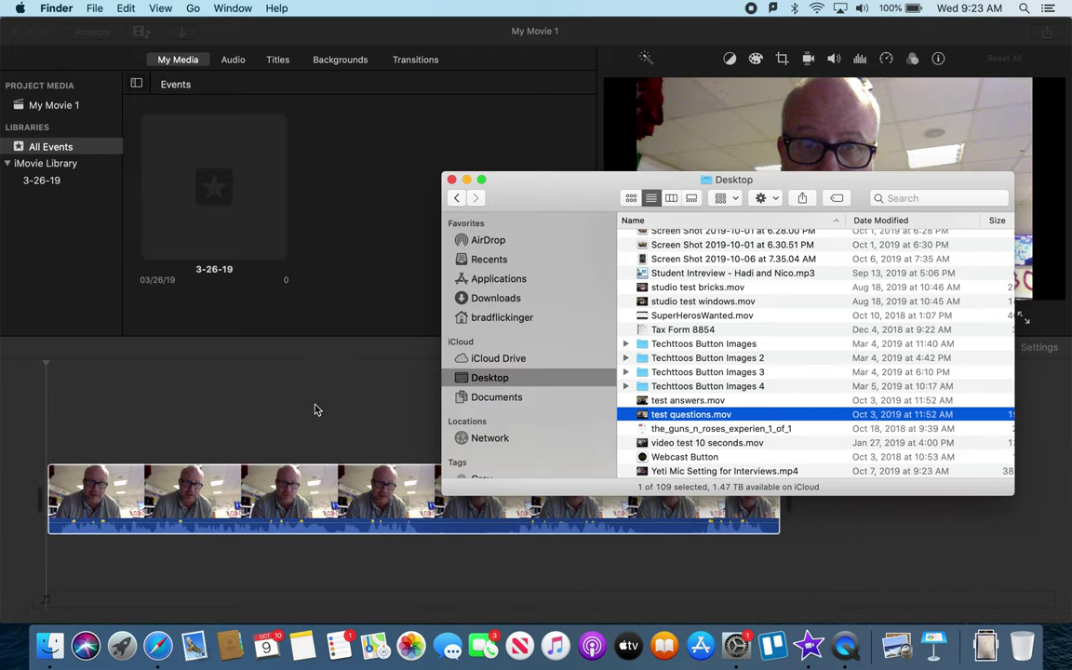
{"action": "left_click", "coordinate": [673, 403]}
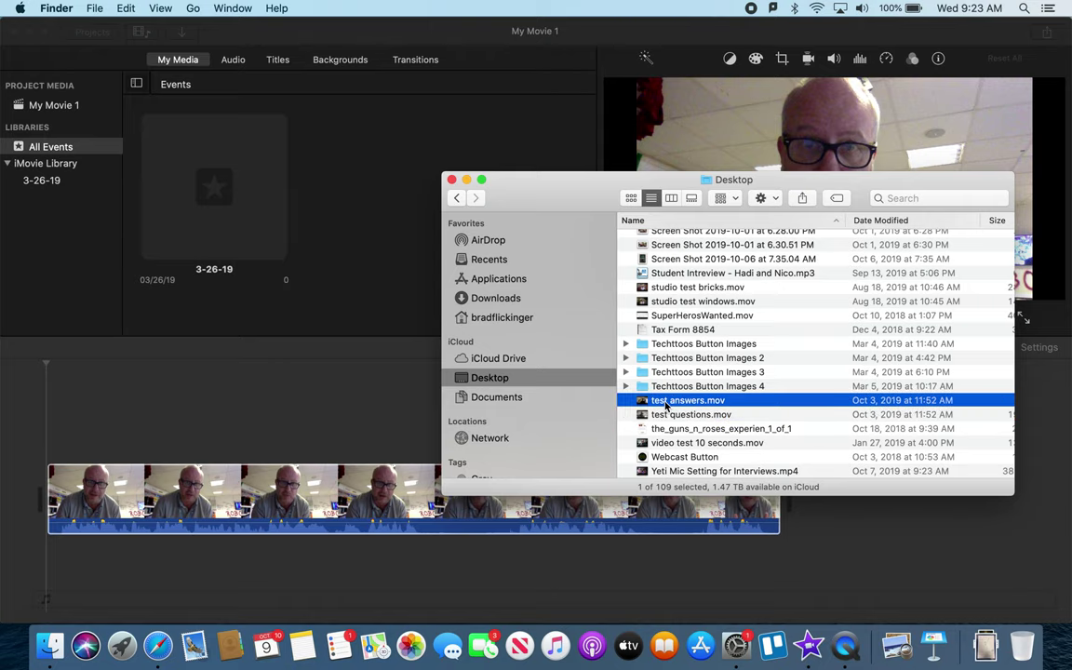
{"action": "left_click_drag", "start_coordinate": [673, 403], "coordinate": [831, 514]}
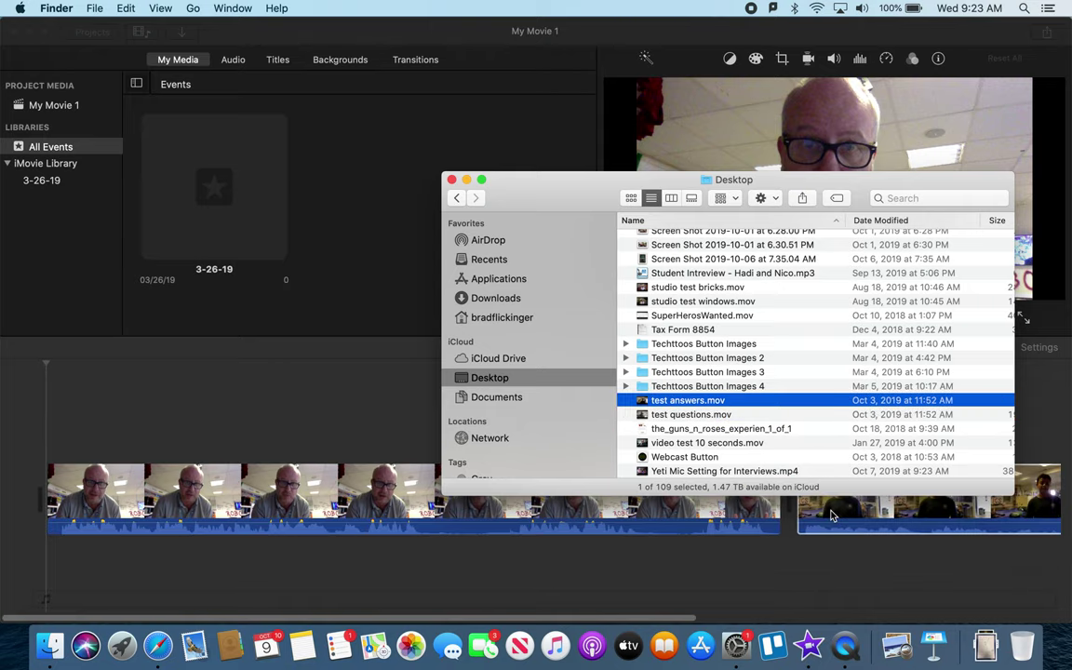
{"action": "left_click", "coordinate": [364, 415]}
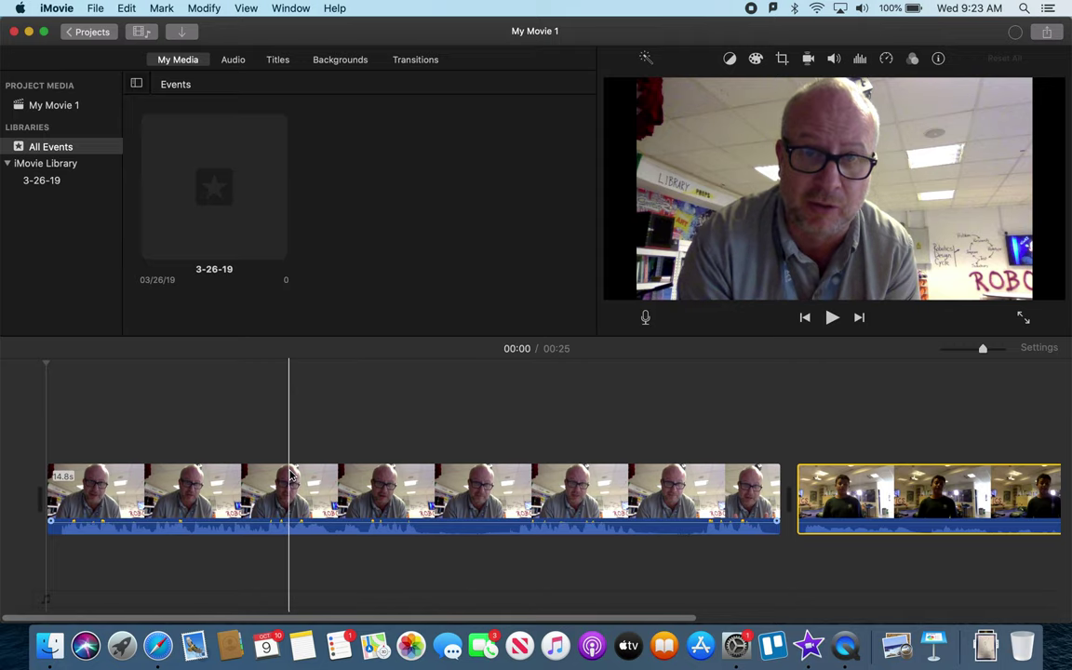
{"action": "key", "text": "space"}
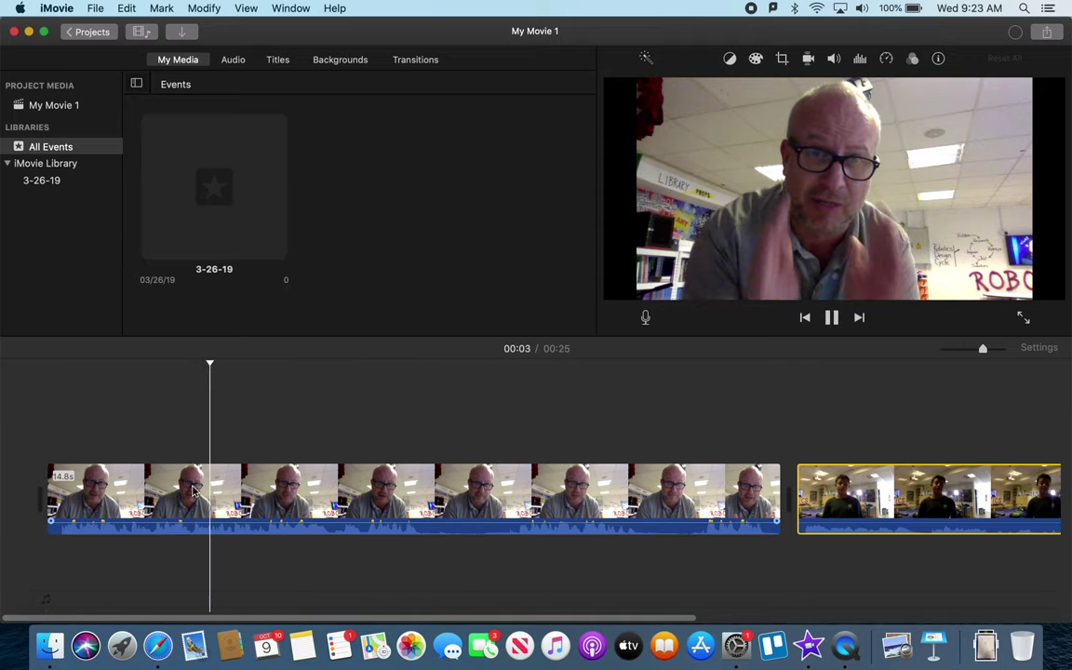
{"action": "key", "text": "XF86AudioRaiseVolume"}
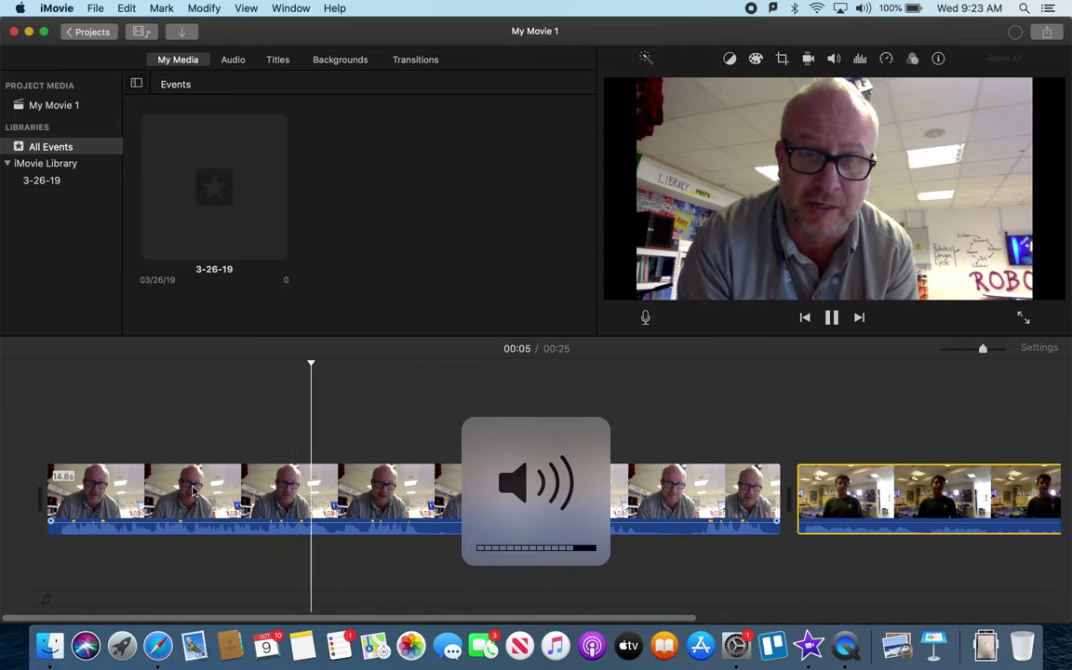
{"action": "key", "text": "space"}
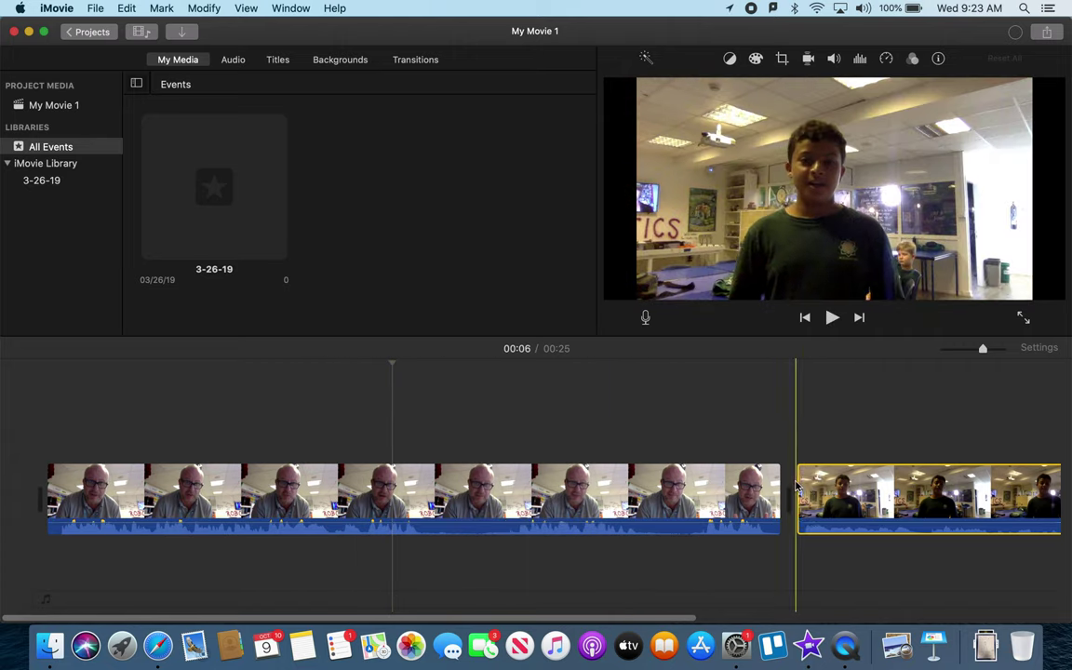
{"action": "key", "text": "space"}
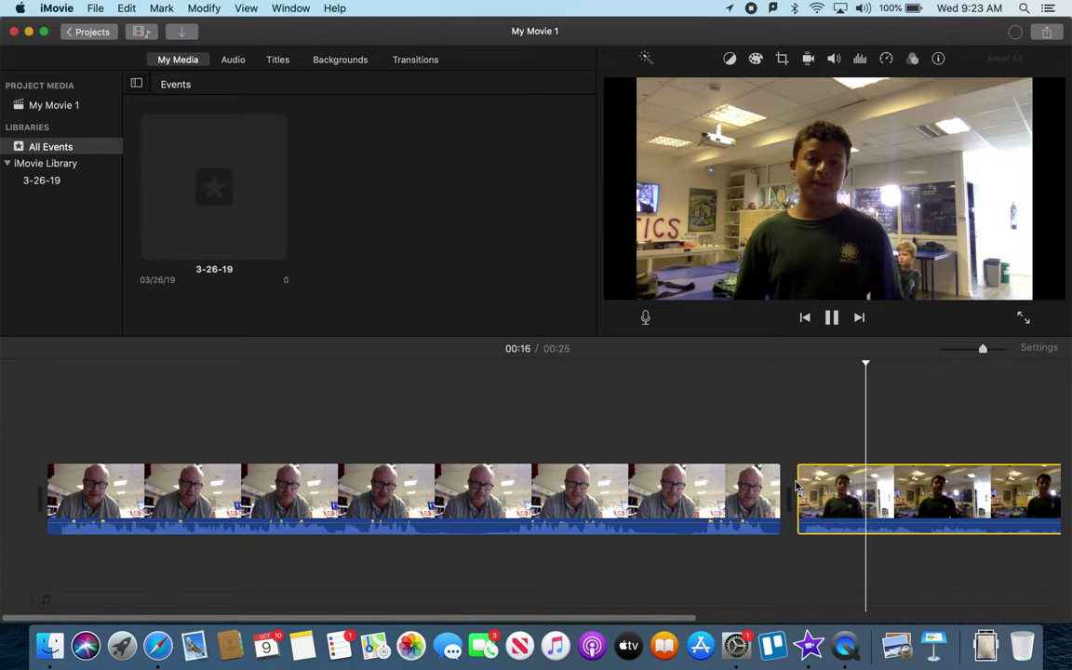
{"action": "key", "text": "space"}
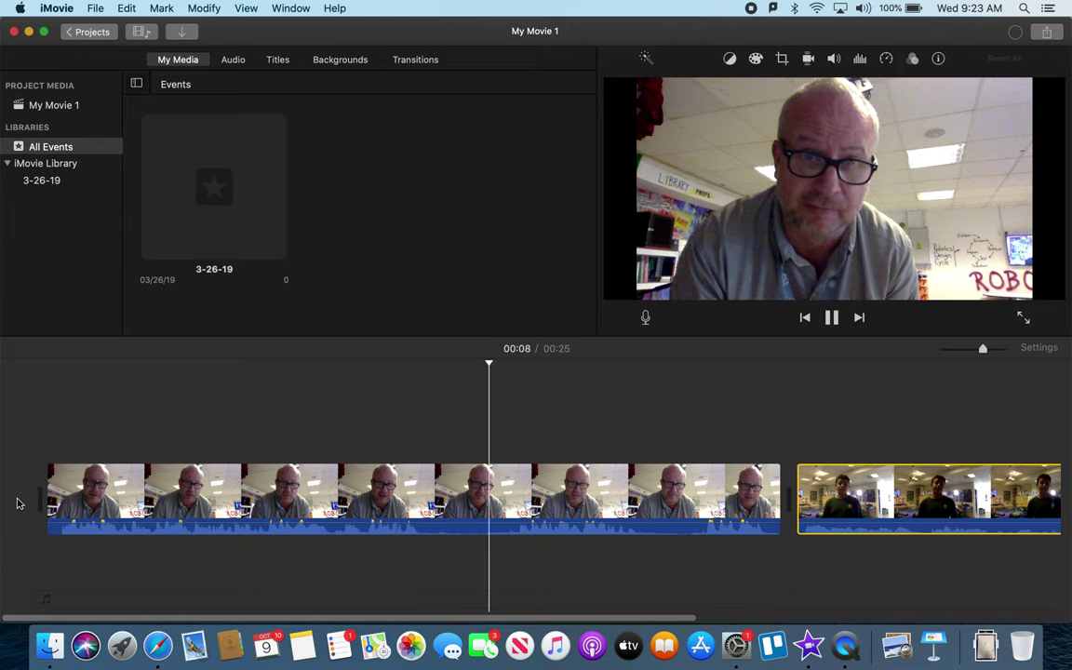
{"action": "key", "text": "space"}
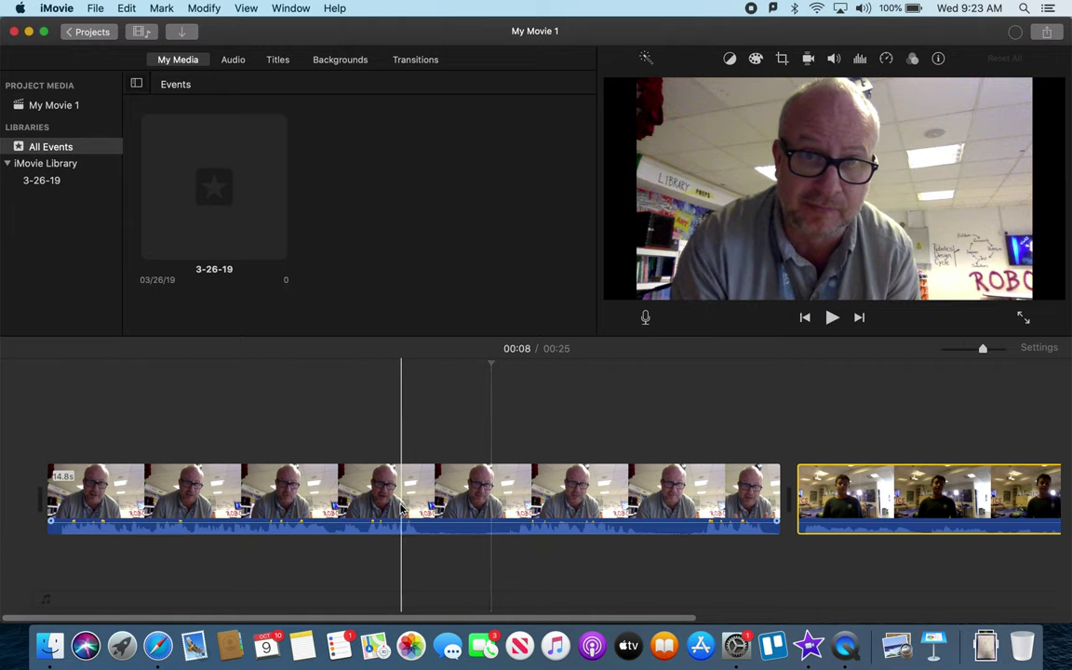
Step: Preview the question clip to the cut point and split it at the playhead
{"action": "left_click_drag", "start_coordinate": [496, 536], "coordinate": [508, 524]}
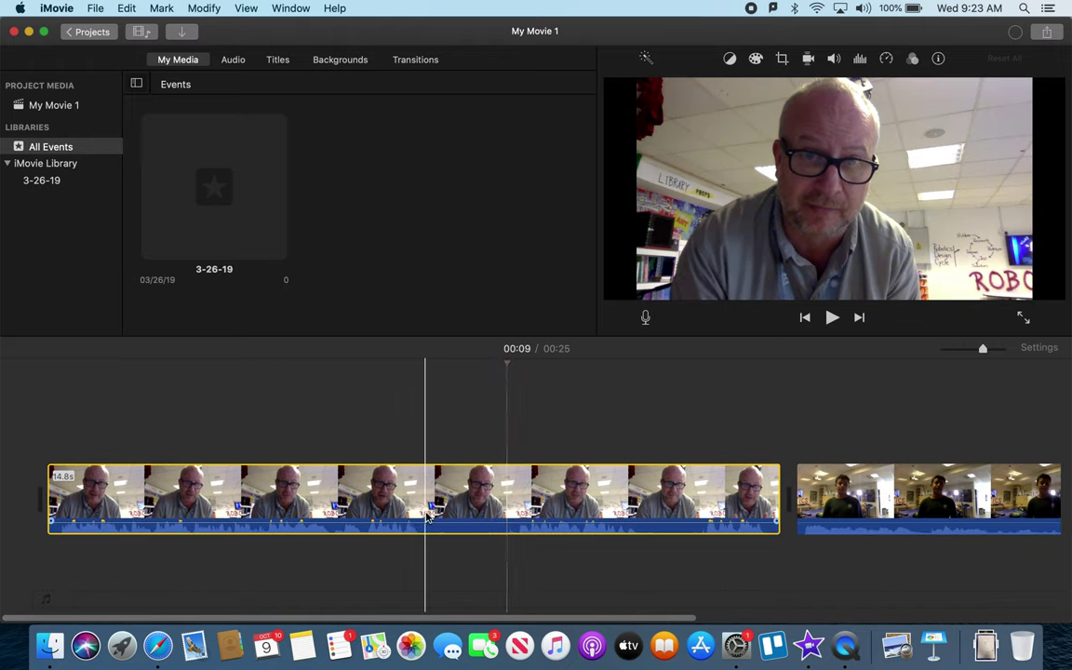
{"action": "key", "text": "space"}
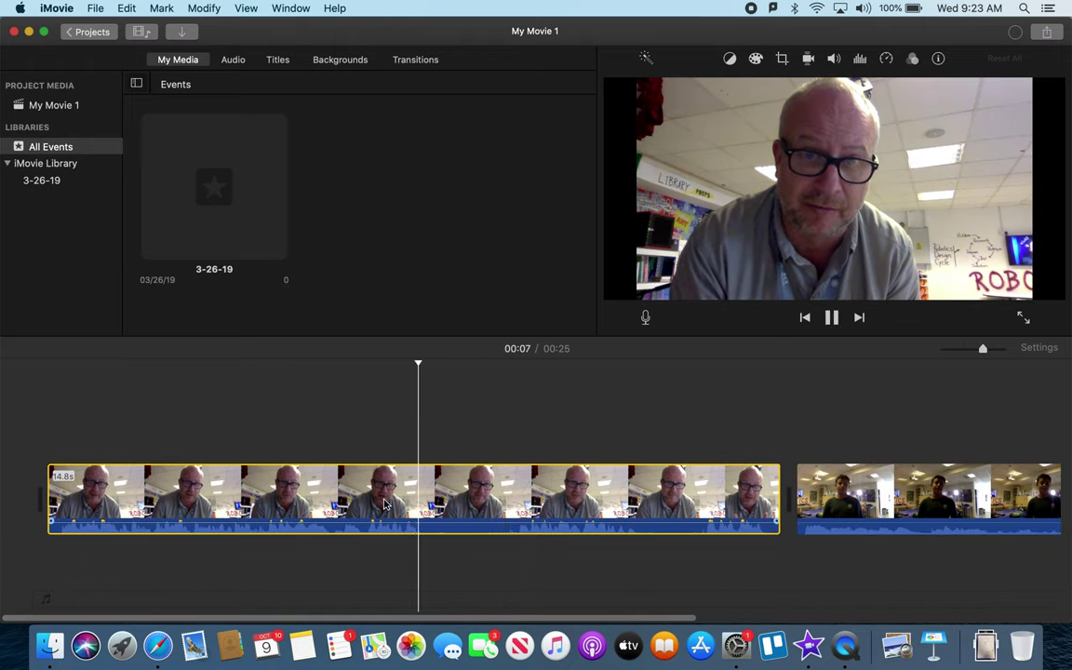
{"action": "key", "text": "space"}
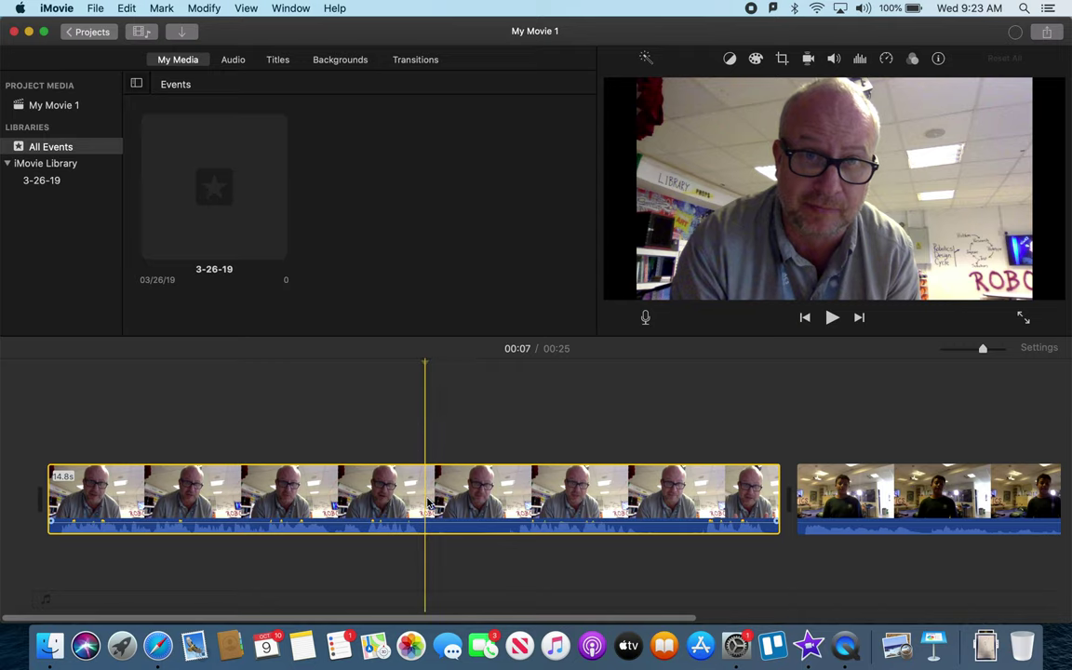
{"action": "right_click", "coordinate": [429, 503]}
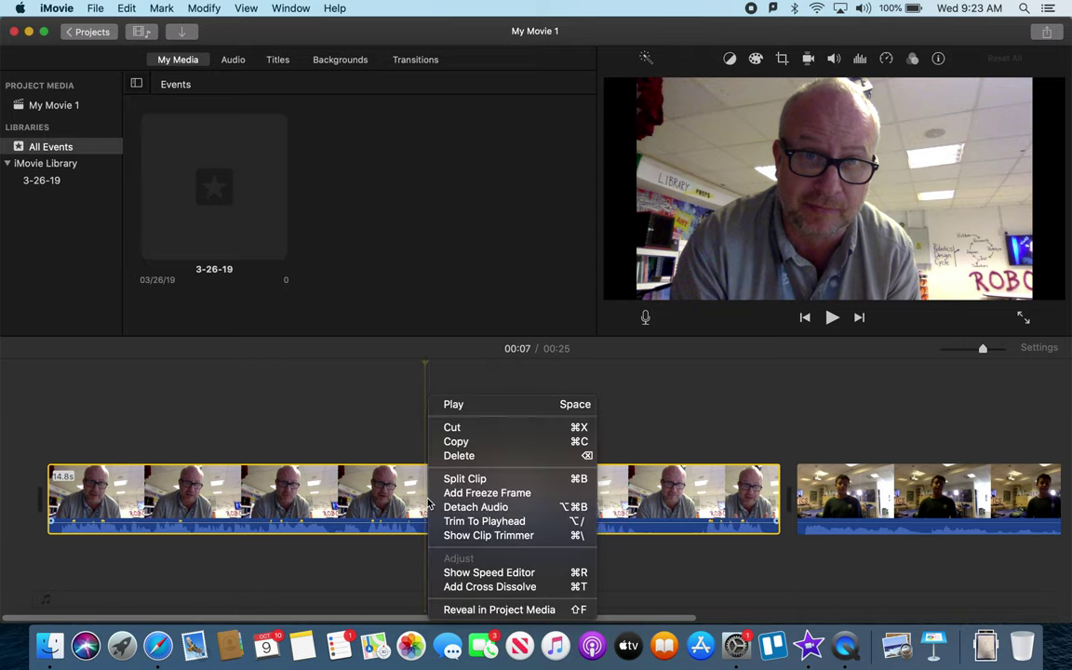
{"action": "left_click", "coordinate": [462, 477]}
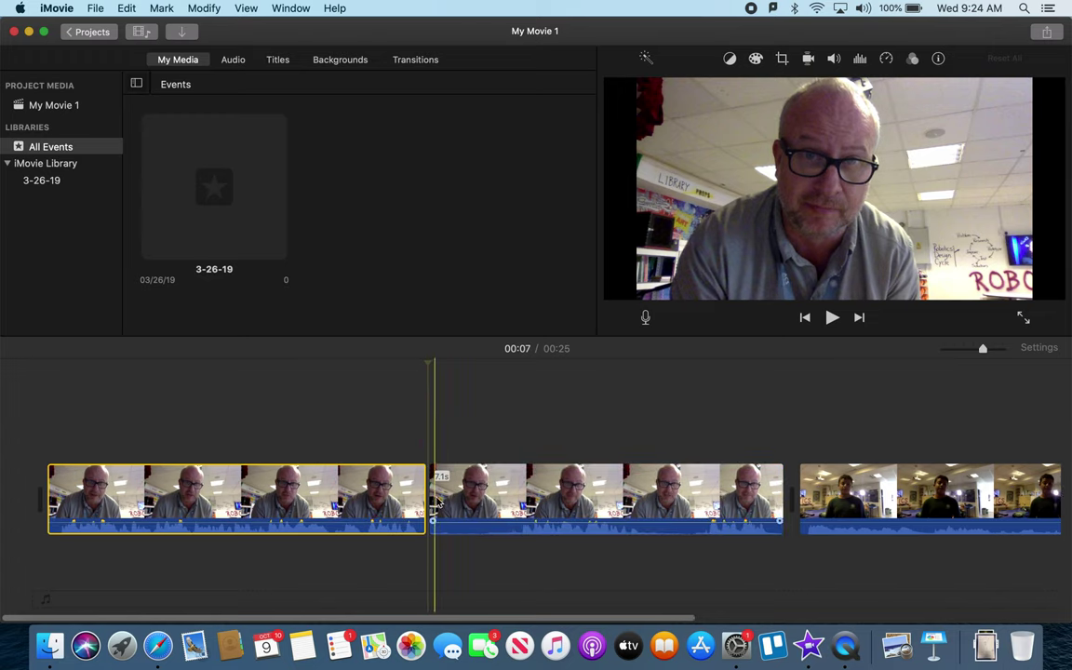
Step: Trim dead air from the start of the second question piece and replay it
{"action": "left_click", "coordinate": [439, 501]}
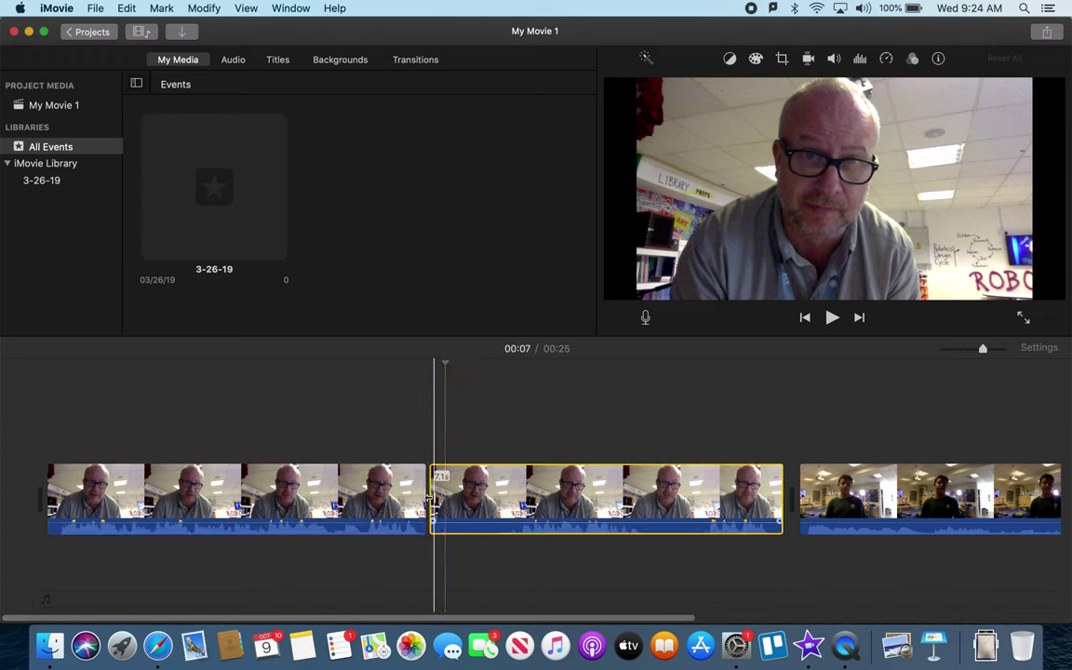
{"action": "left_click", "coordinate": [430, 500]}
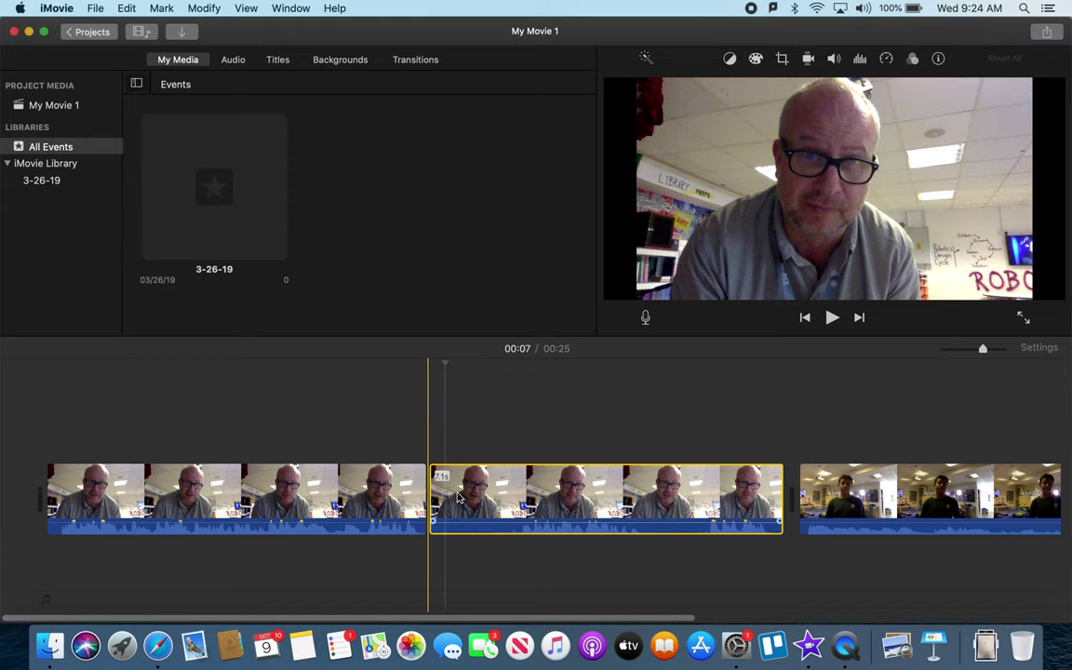
{"action": "left_click_drag", "start_coordinate": [431, 498], "coordinate": [516, 495]}
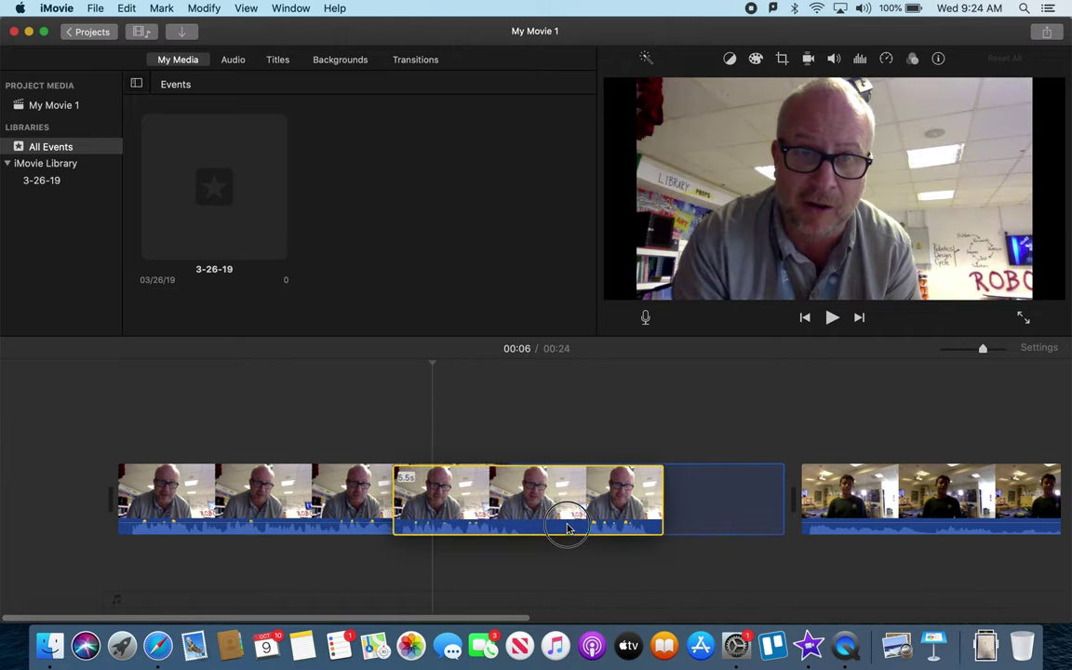
{"action": "left_click_drag", "start_coordinate": [696, 528], "coordinate": [668, 531]}
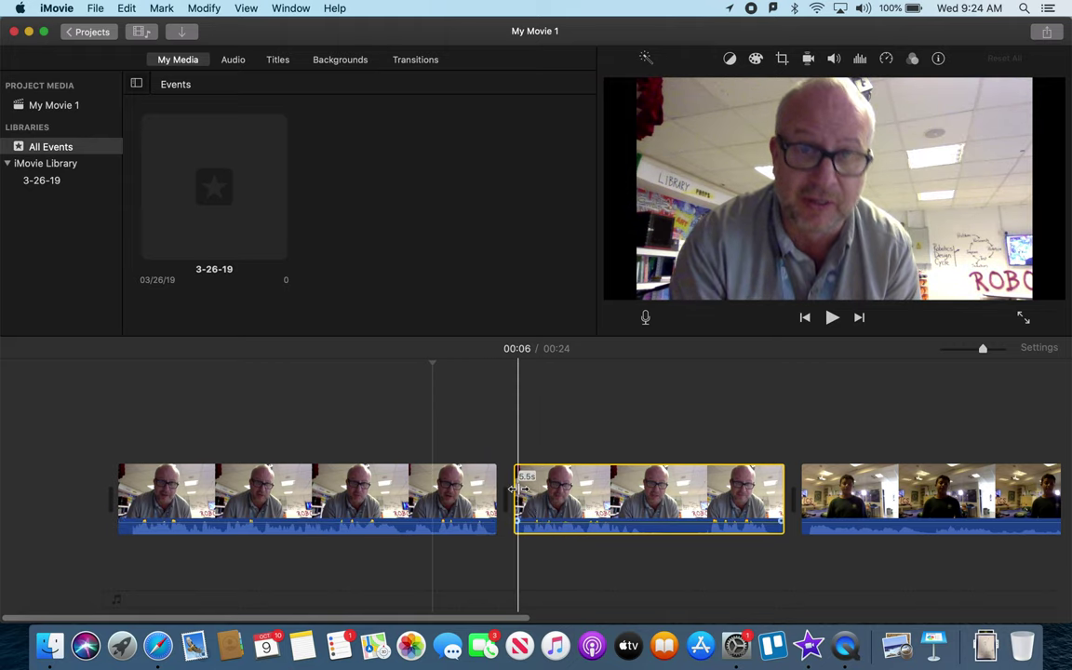
{"action": "key", "text": "space"}
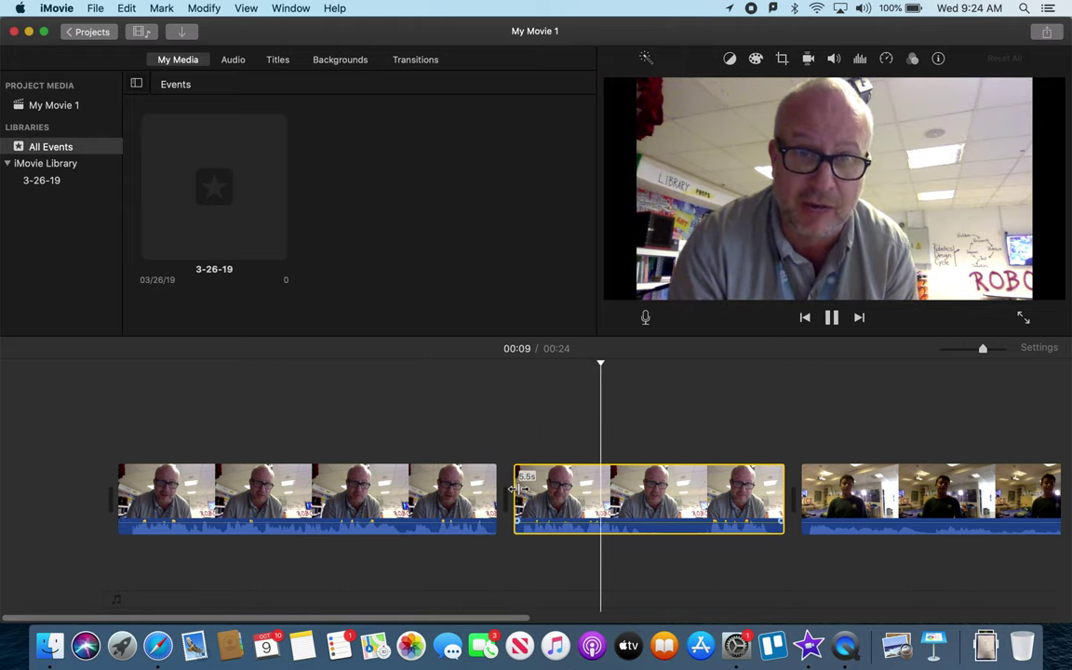
Step: Split the second question clip at the playhead near the 10-second mark
{"action": "key", "text": "space"}
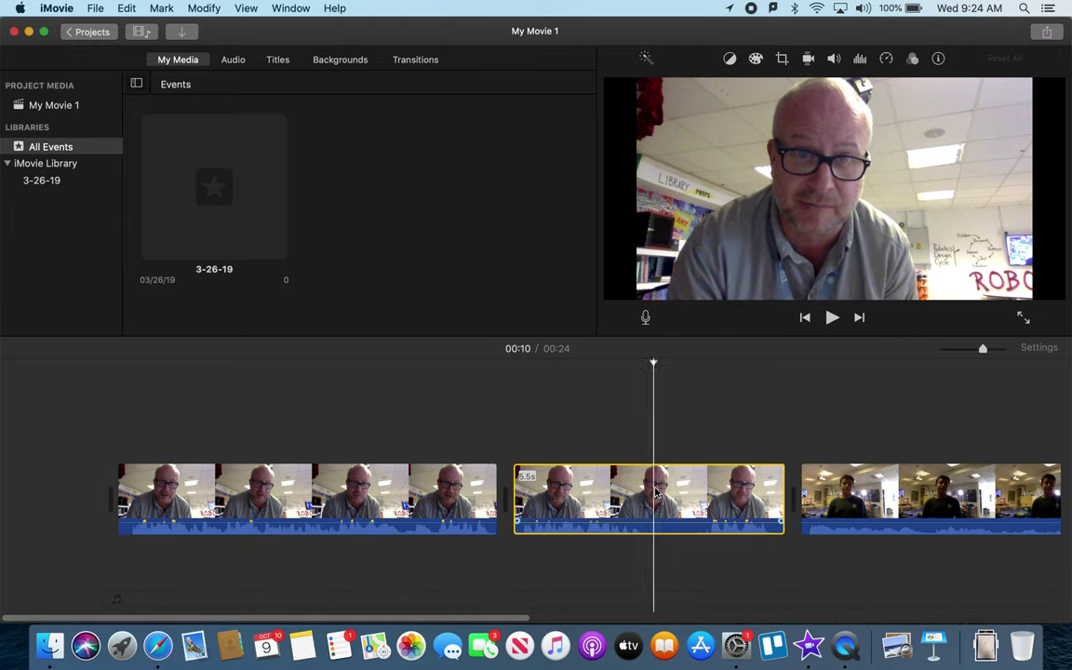
{"action": "right_click", "coordinate": [656, 494]}
{"action": "left_click", "coordinate": [692, 479]}
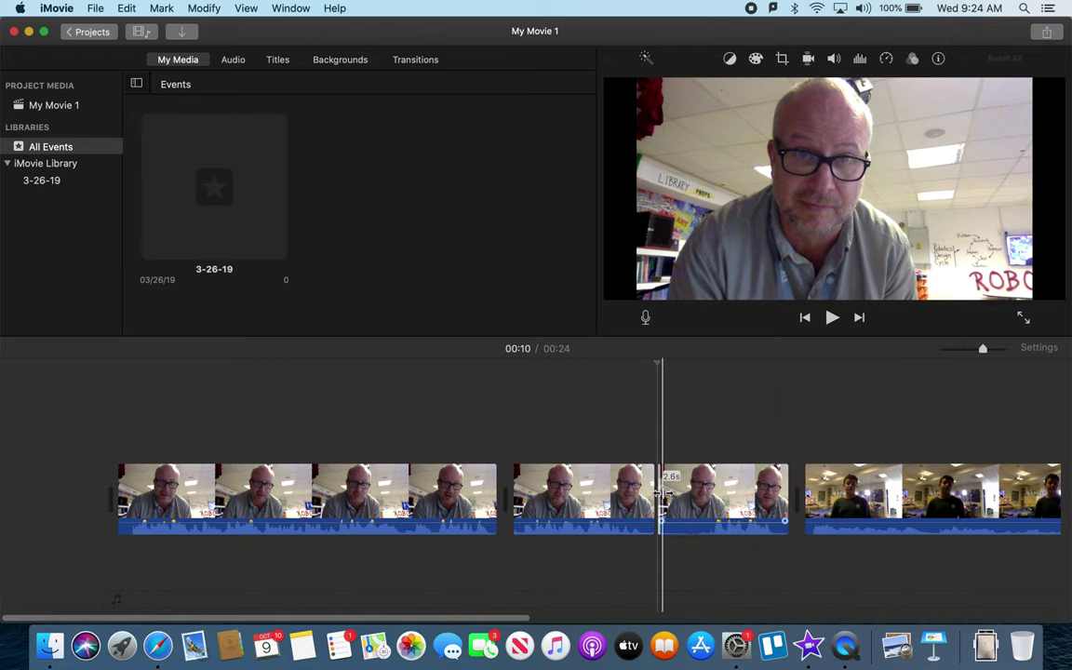
Step: Trim dead air from the new piece's start and play back the 2.8s clip
{"action": "left_click_drag", "start_coordinate": [660, 493], "coordinate": [704, 494]}
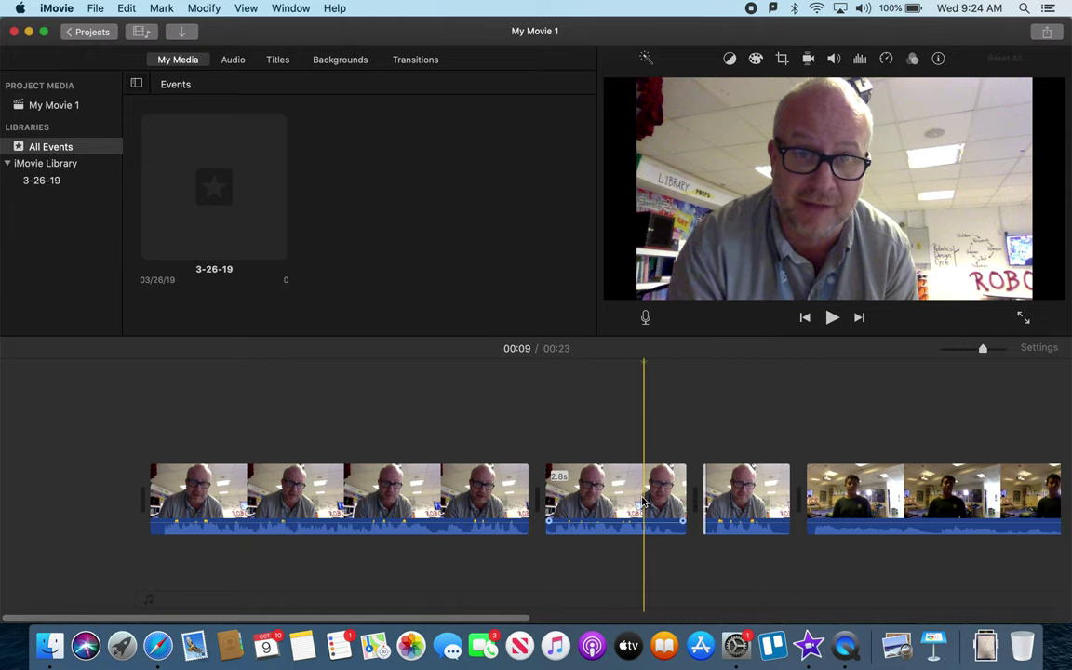
{"action": "left_click", "coordinate": [588, 503]}
{"action": "key", "text": "space"}
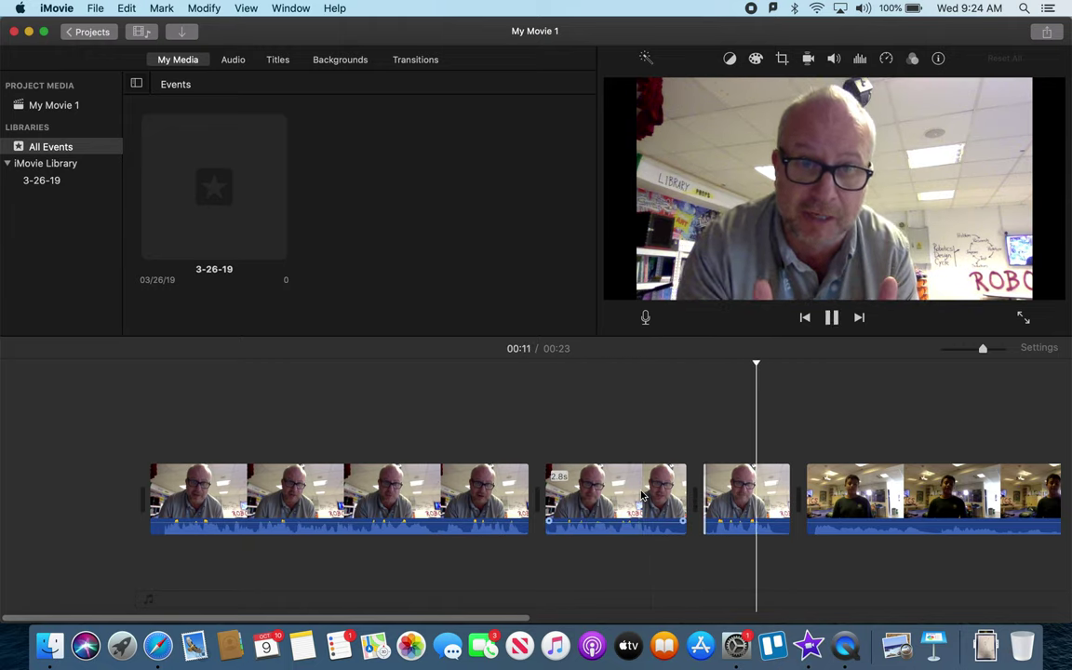
{"action": "key", "text": "space"}
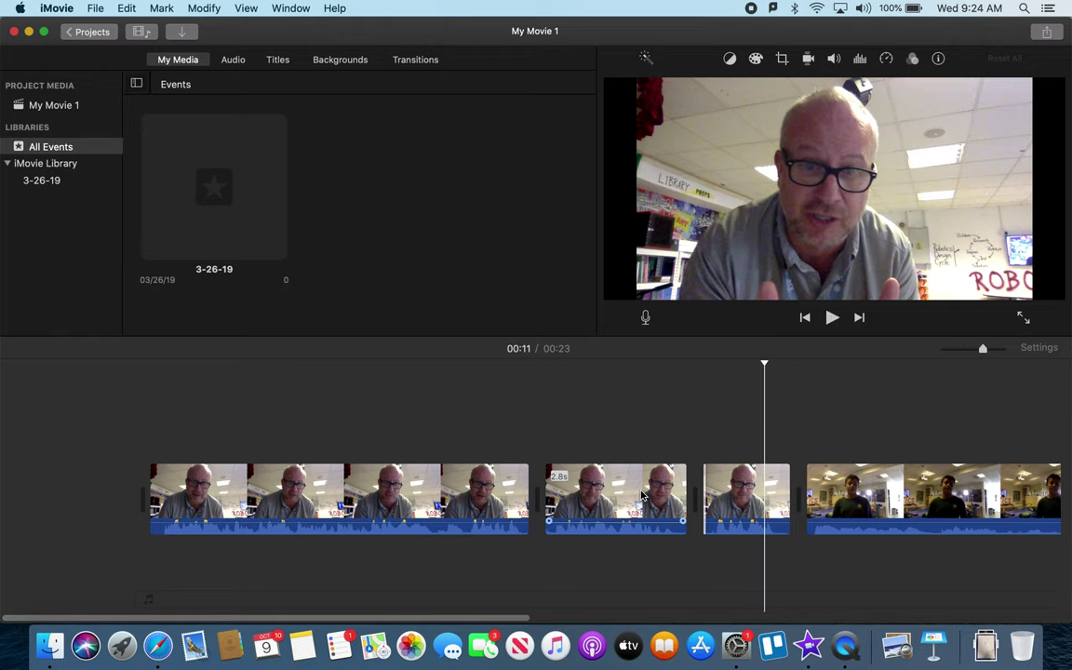
Step: Preview the student's answer clip and zoom the timeline in
{"action": "left_click", "coordinate": [813, 494]}
{"action": "scroll", "coordinate": [815, 487], "scroll_direction": "right", "scroll_amount": 5}
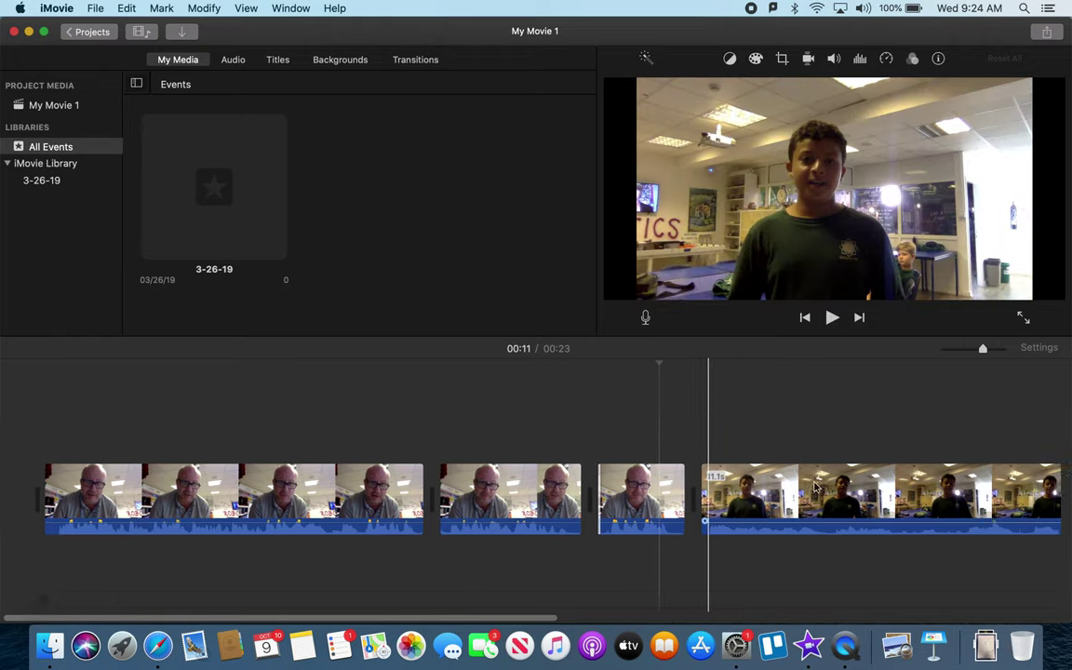
{"action": "scroll", "coordinate": [815, 487], "scroll_direction": "right", "scroll_amount": 5}
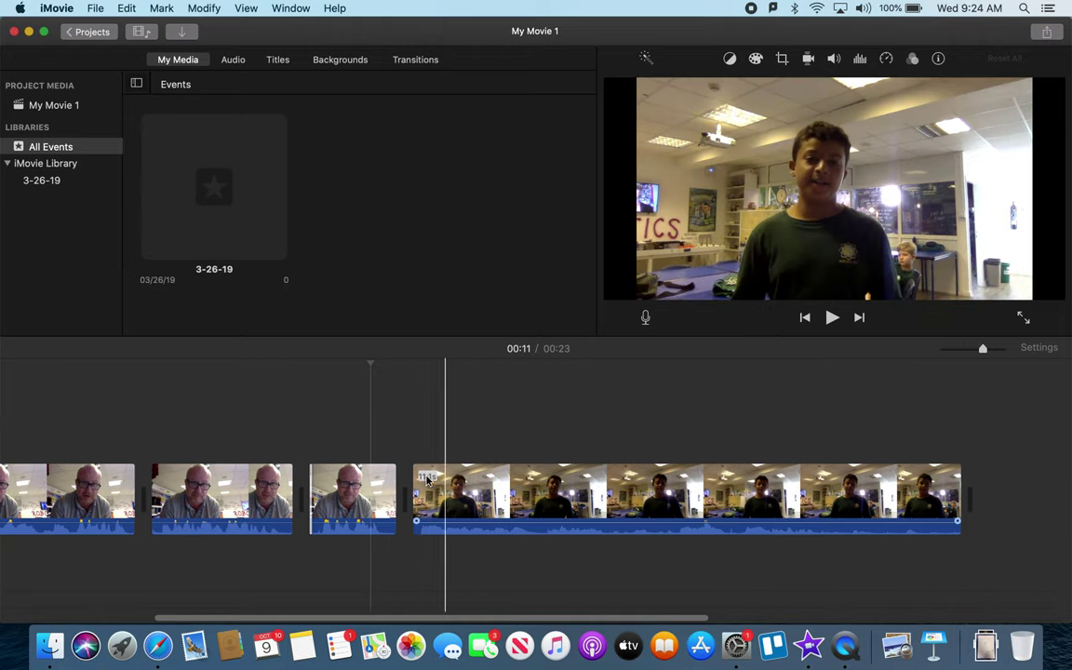
{"action": "key", "text": "space"}
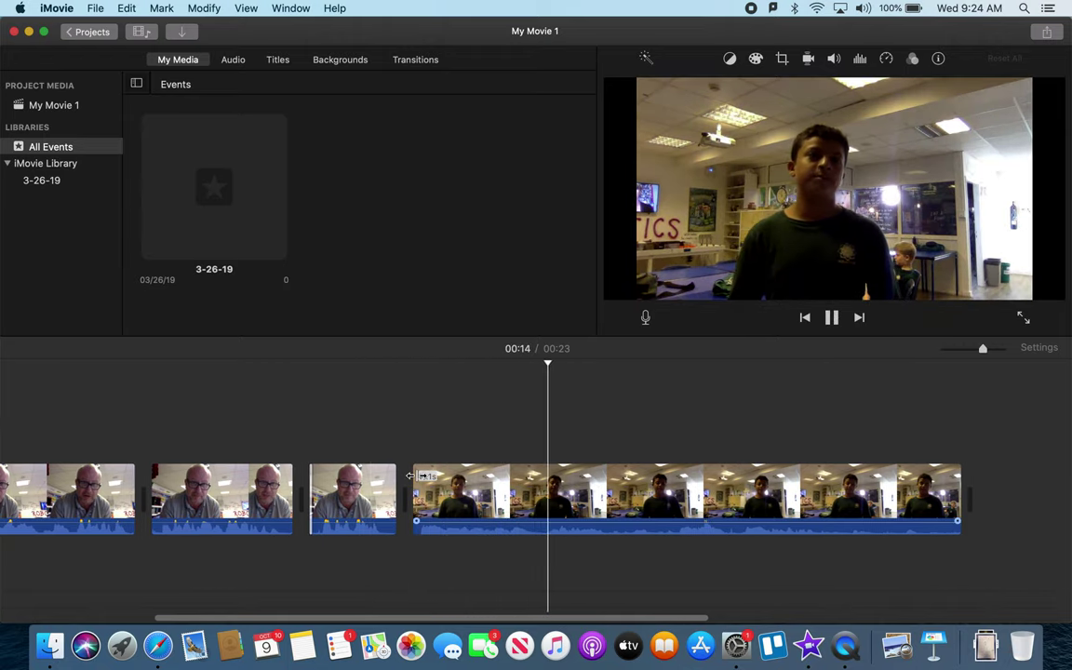
{"action": "key", "text": "space"}
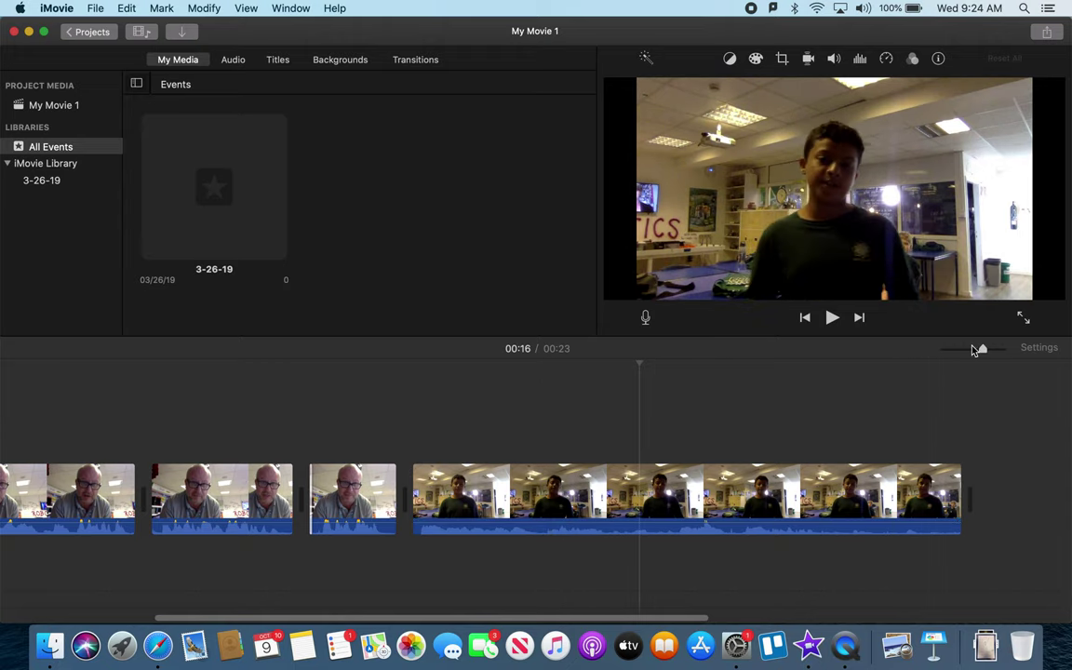
{"action": "left_click_drag", "start_coordinate": [984, 349], "coordinate": [1002, 349]}
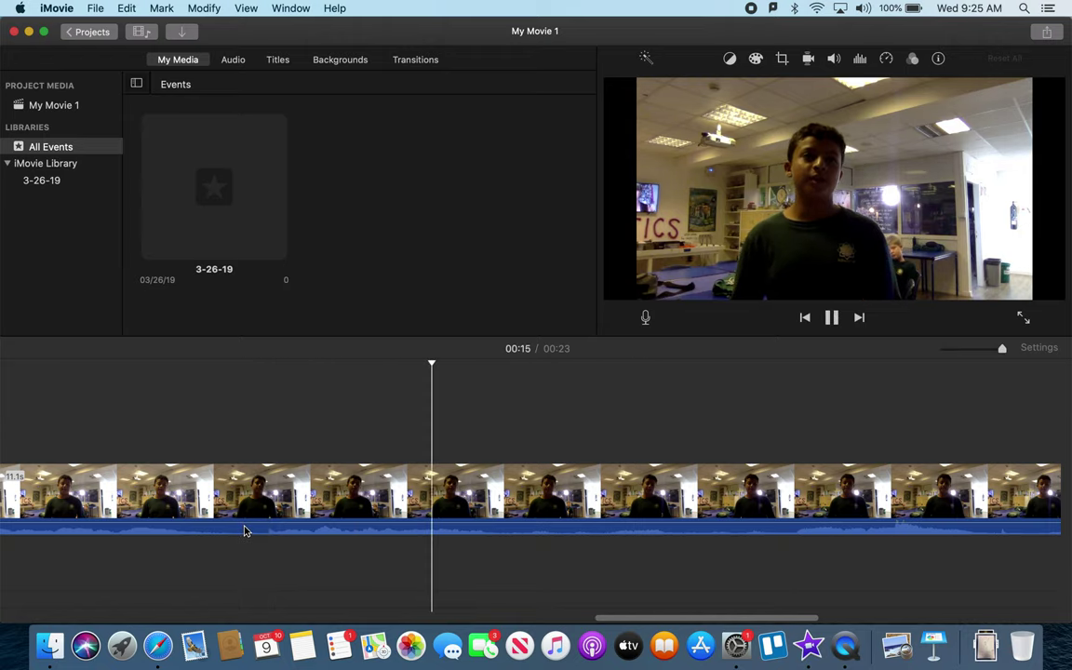
{"action": "key", "text": "space"}
{"action": "scroll", "coordinate": [192, 512], "scroll_direction": "left", "scroll_amount": 5}
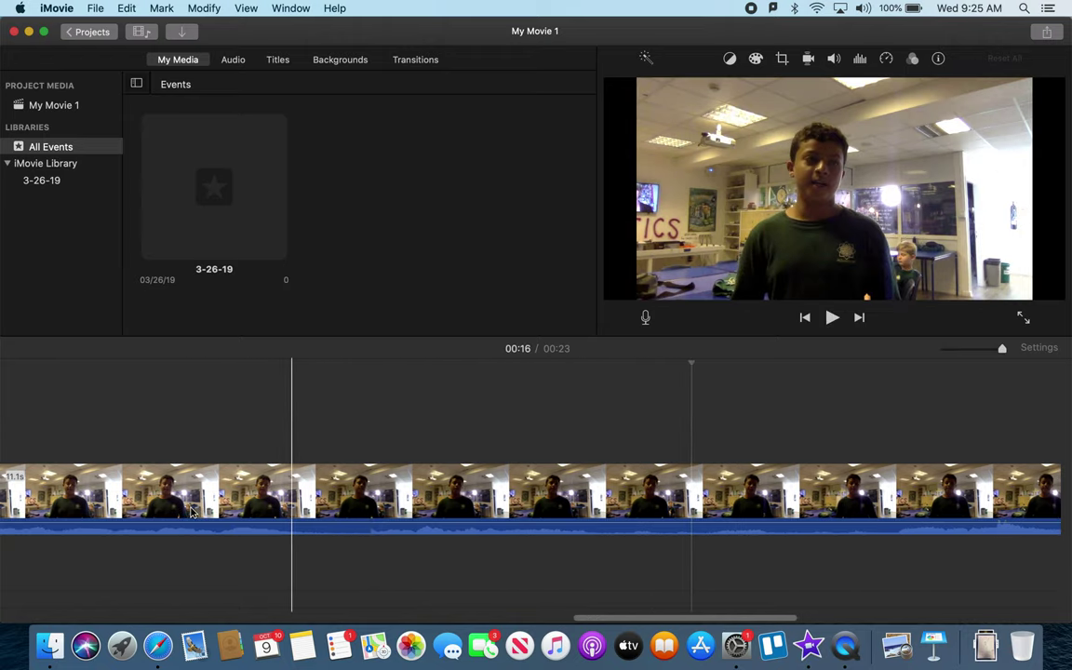
Step: Split the answer clip at about 00:14
{"action": "left_click", "coordinate": [127, 500]}
{"action": "key", "text": "space"}
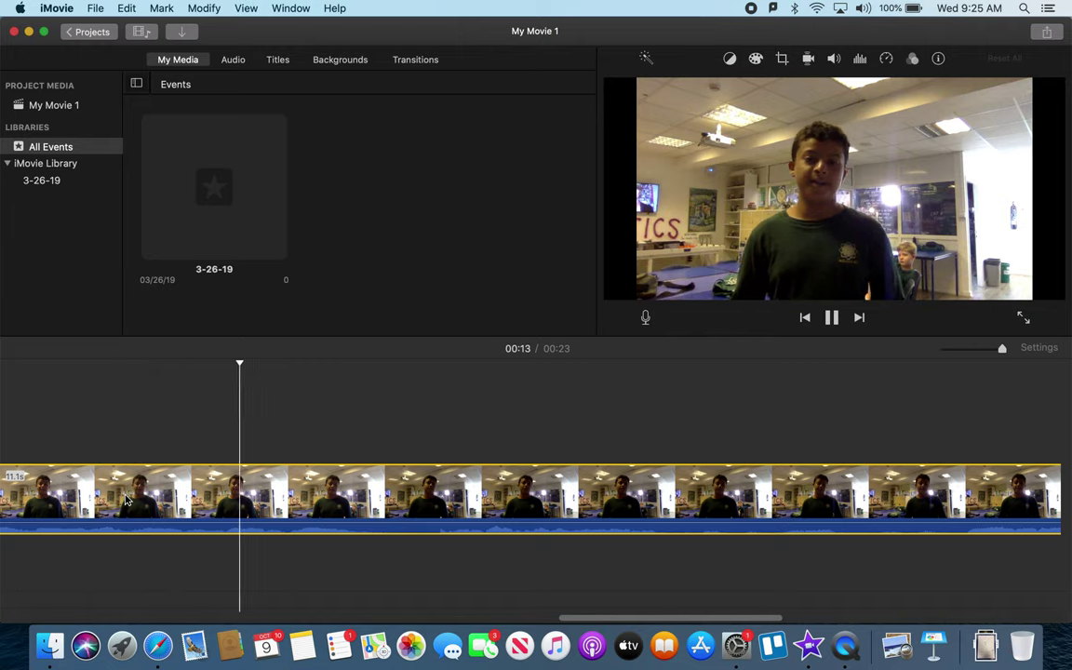
{"action": "key", "text": "space"}
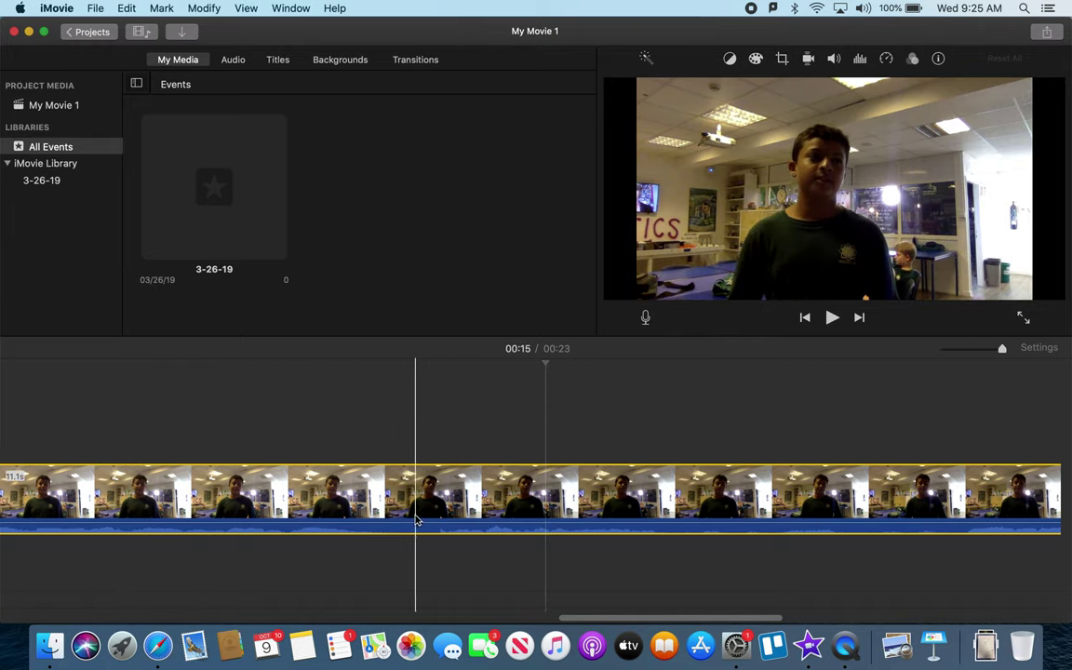
{"action": "key", "text": "space"}
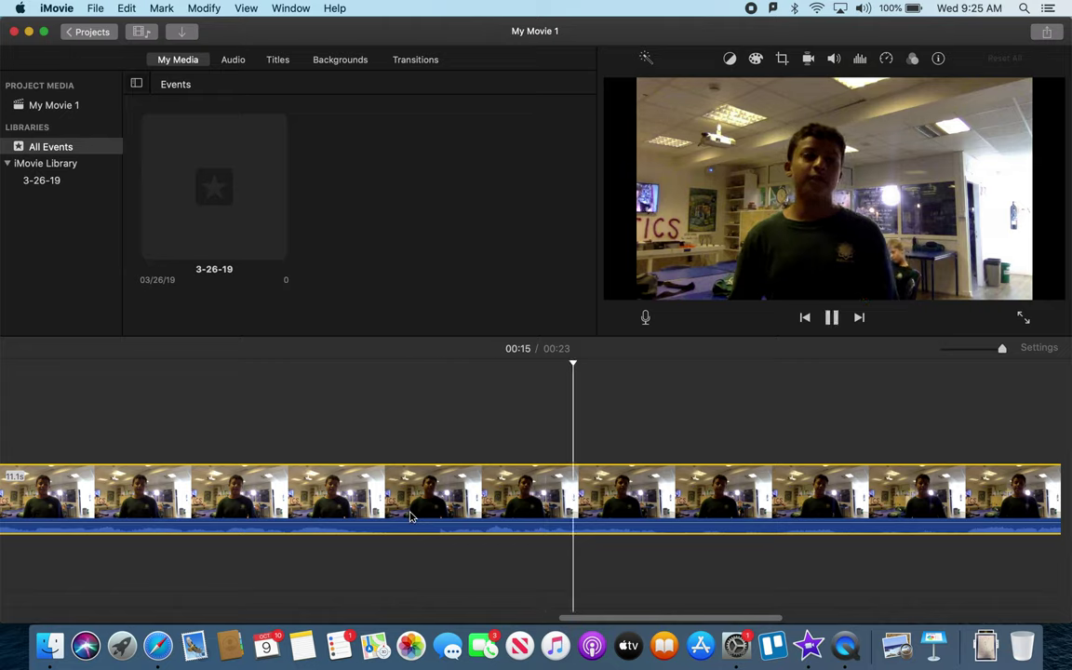
{"action": "key", "text": "space"}
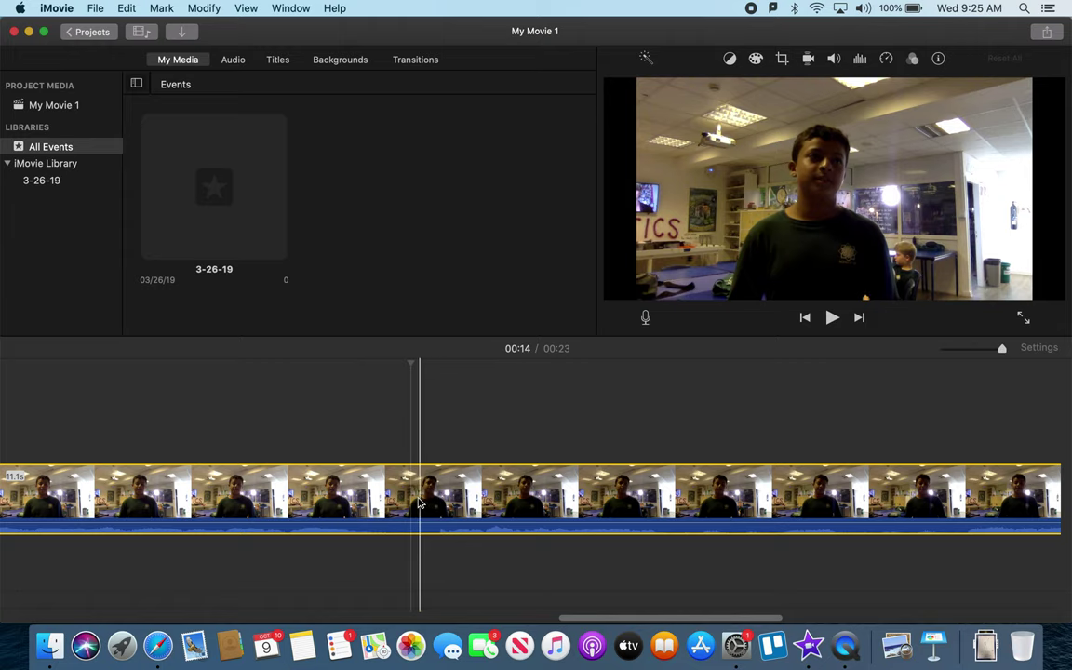
{"action": "right_click", "coordinate": [410, 501]}
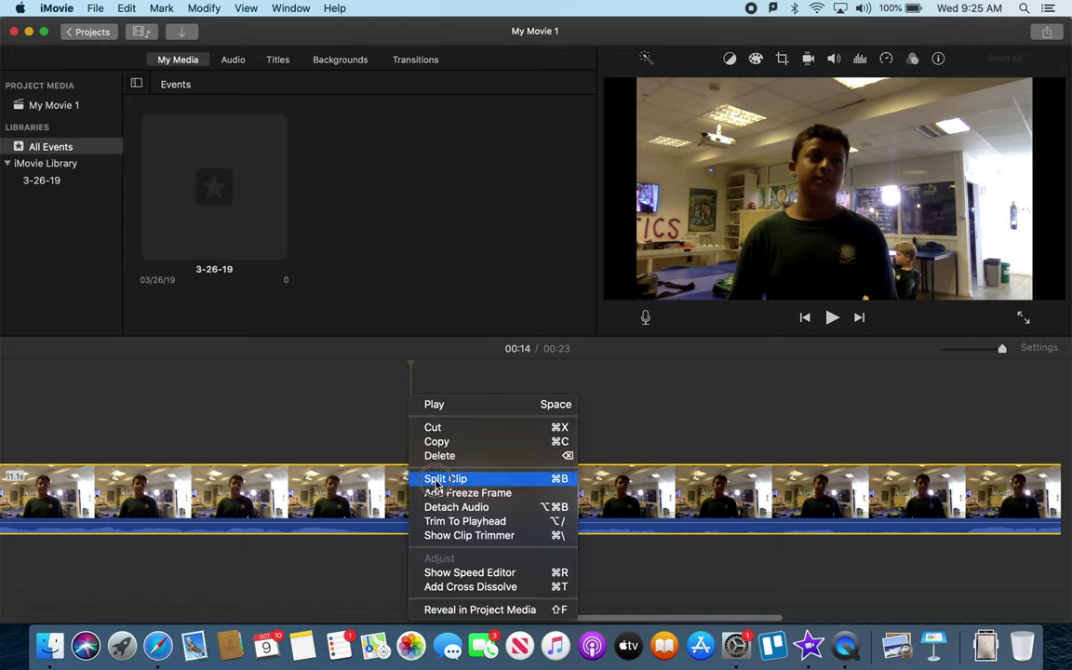
{"action": "left_click", "coordinate": [438, 480]}
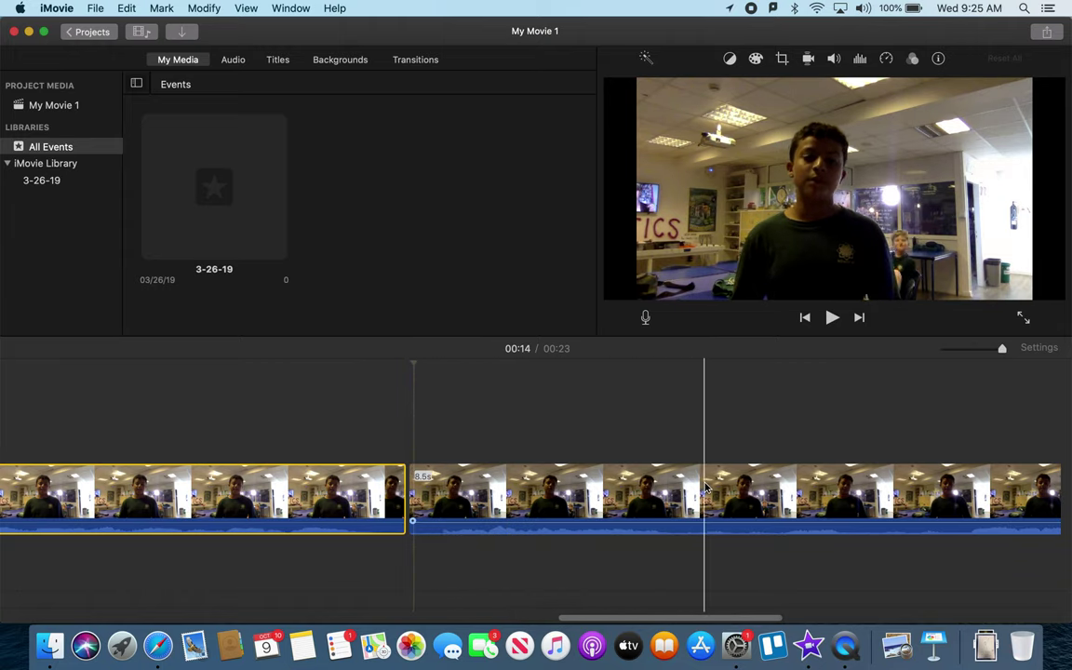
Step: Split the remaining answer piece again at about 00:17
{"action": "key", "text": "space"}
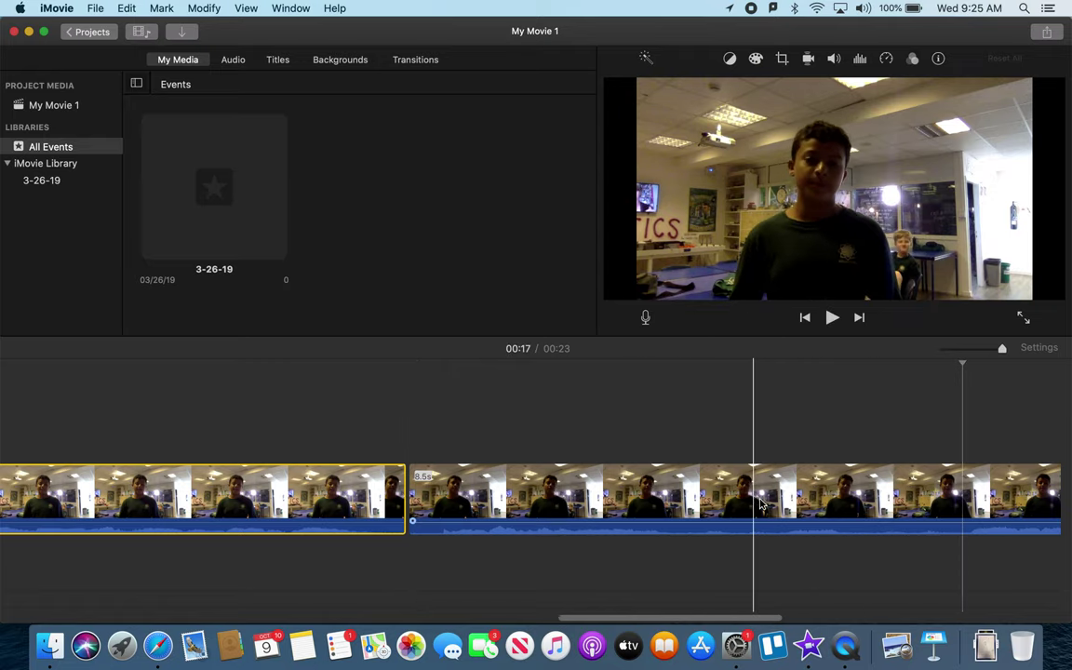
{"action": "right_click", "coordinate": [930, 502]}
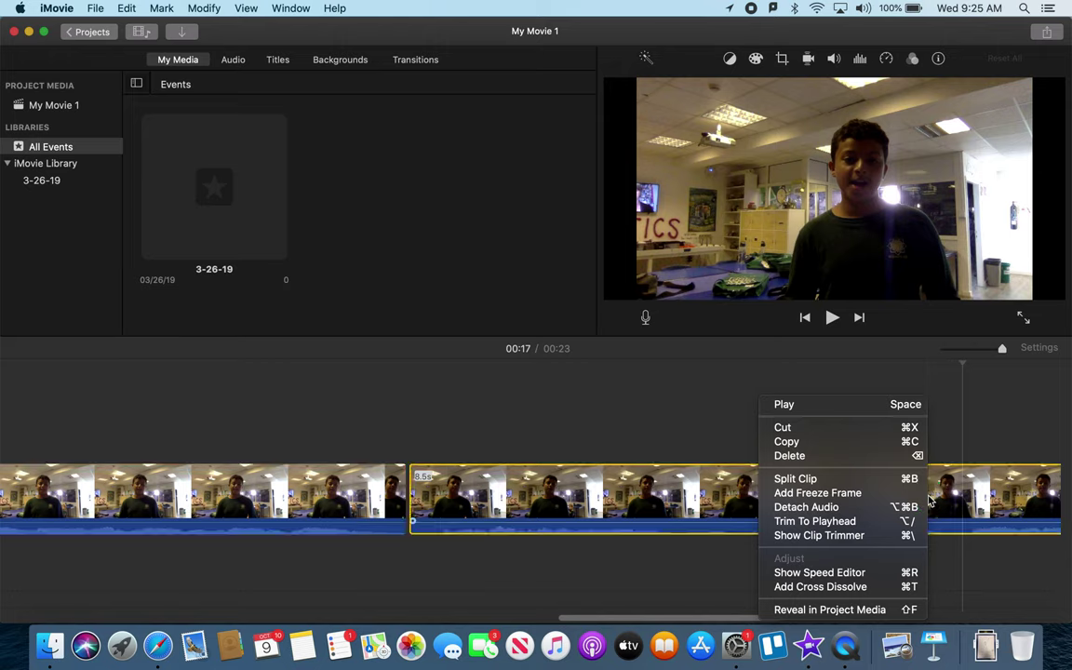
{"action": "left_click", "coordinate": [929, 501]}
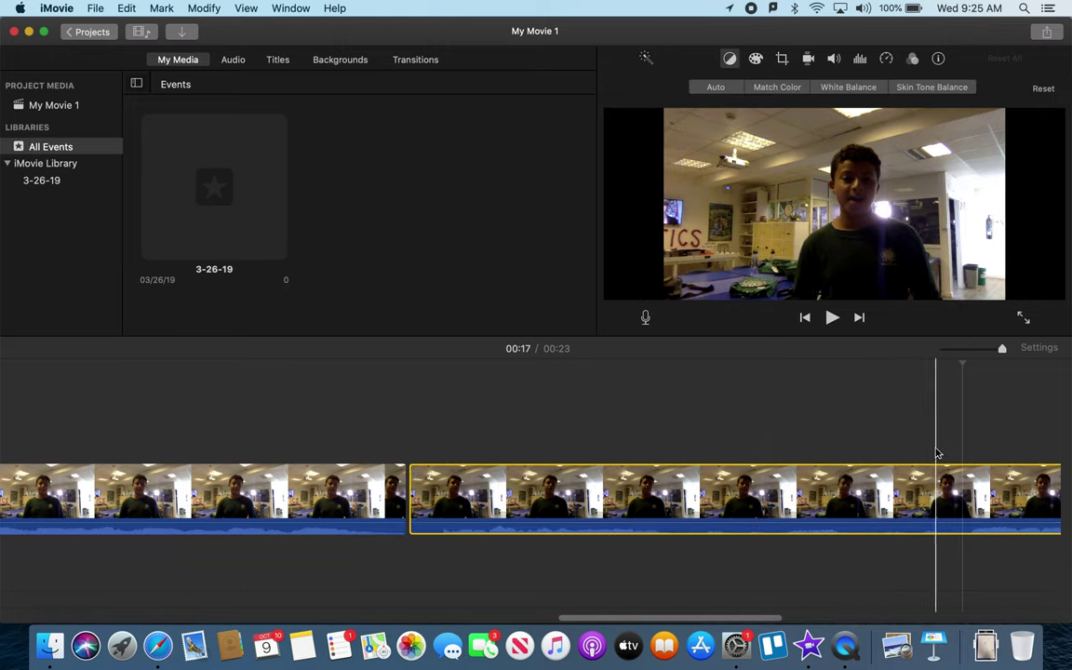
{"action": "right_click", "coordinate": [931, 502]}
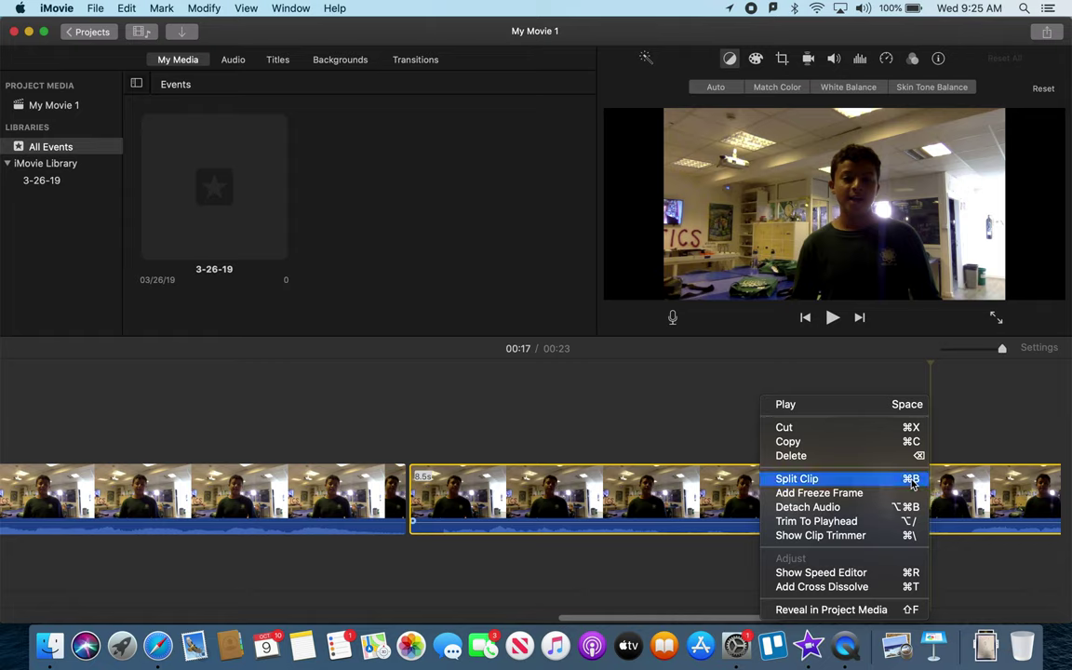
{"action": "left_click", "coordinate": [913, 481]}
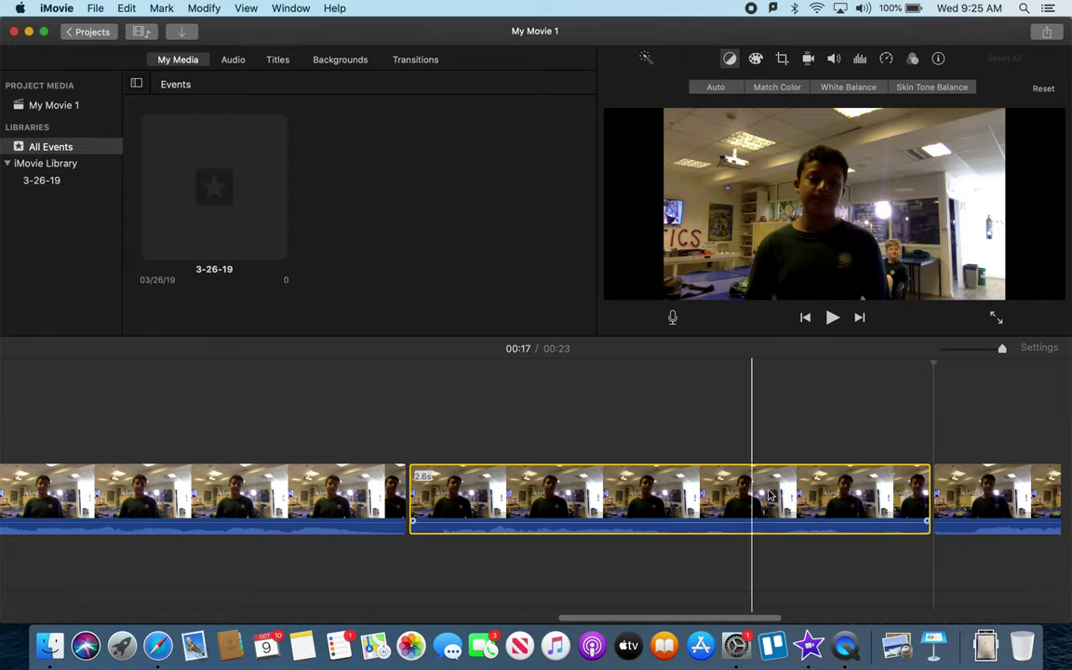
Step: Remove the dead-air student piece and place the 2.6s answer between the first two question clips
{"action": "left_click_drag", "start_coordinate": [1003, 351], "coordinate": [984, 351]}
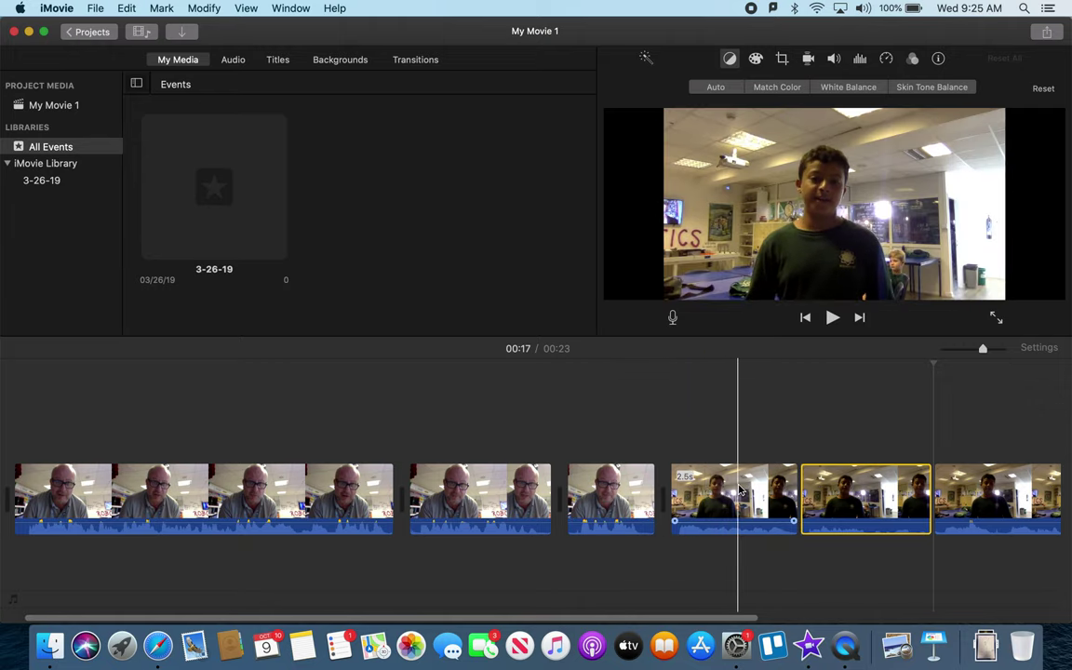
{"action": "left_click", "coordinate": [709, 493]}
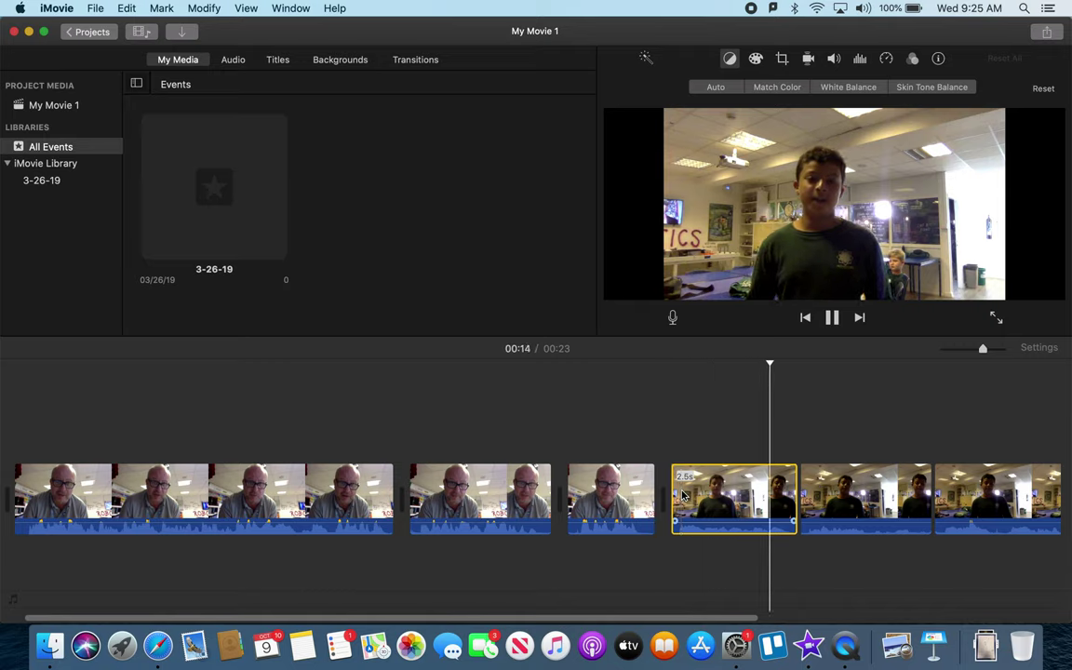
{"action": "key", "text": "space"}
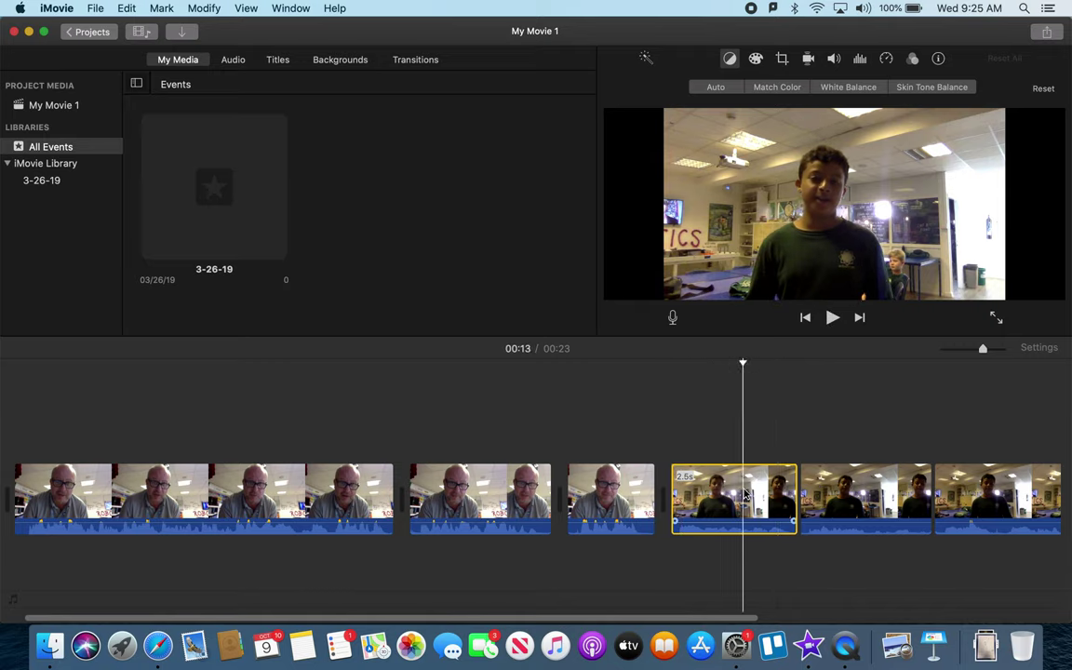
{"action": "key", "text": "super+z"}
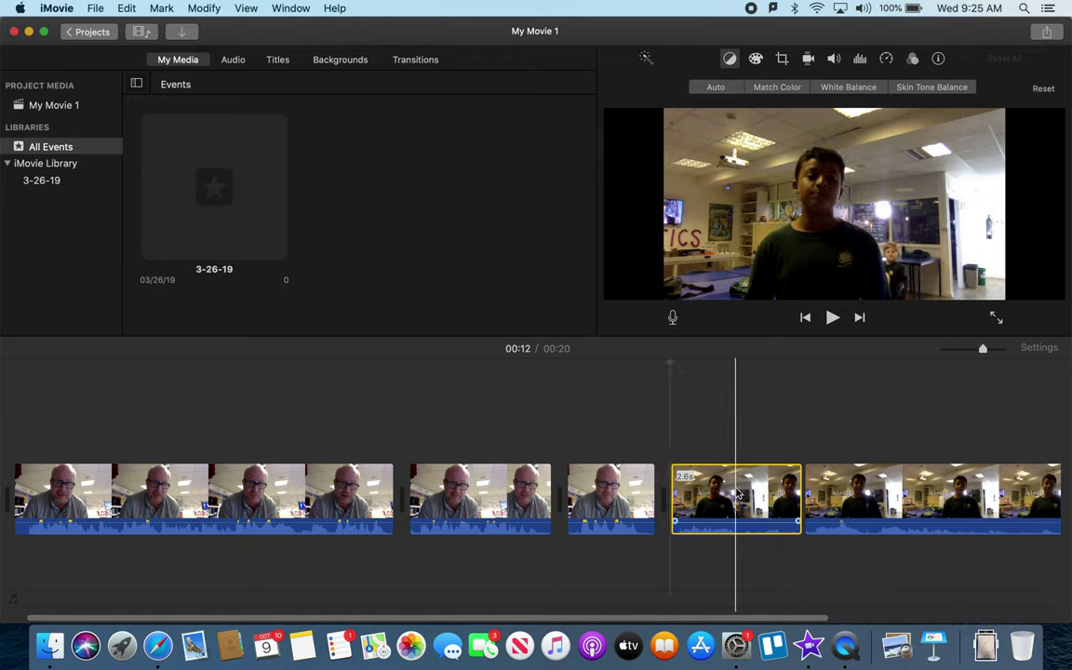
{"action": "left_click_drag", "start_coordinate": [675, 451], "coordinate": [443, 498]}
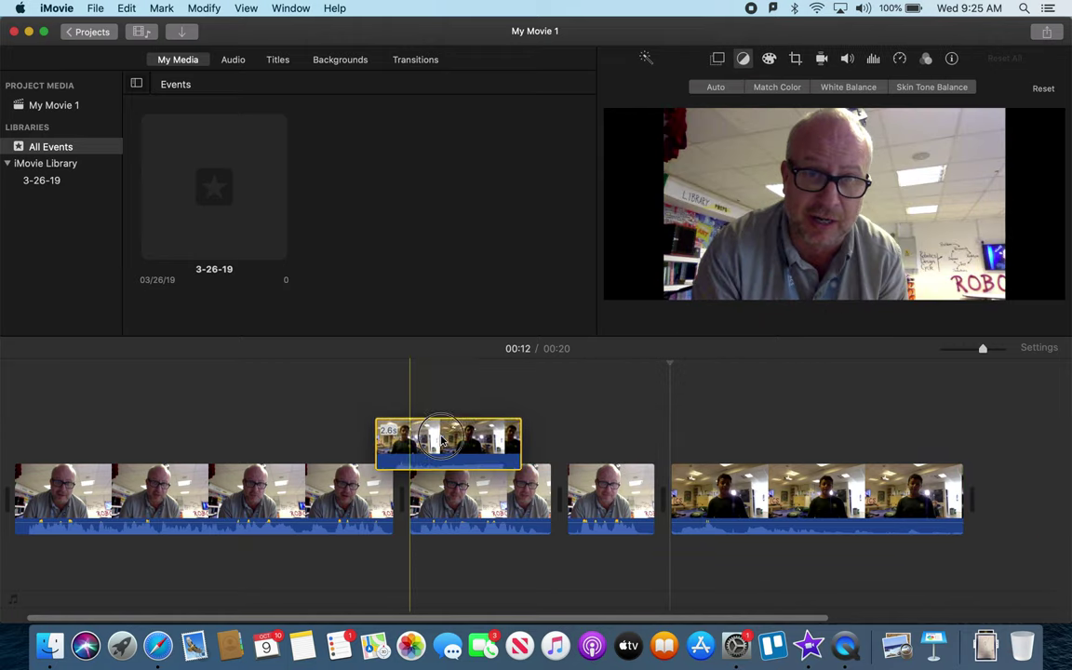
{"action": "left_click_drag", "start_coordinate": [443, 498], "coordinate": [462, 493]}
{"action": "scroll", "coordinate": [546, 498], "scroll_direction": "right", "scroll_amount": 3}
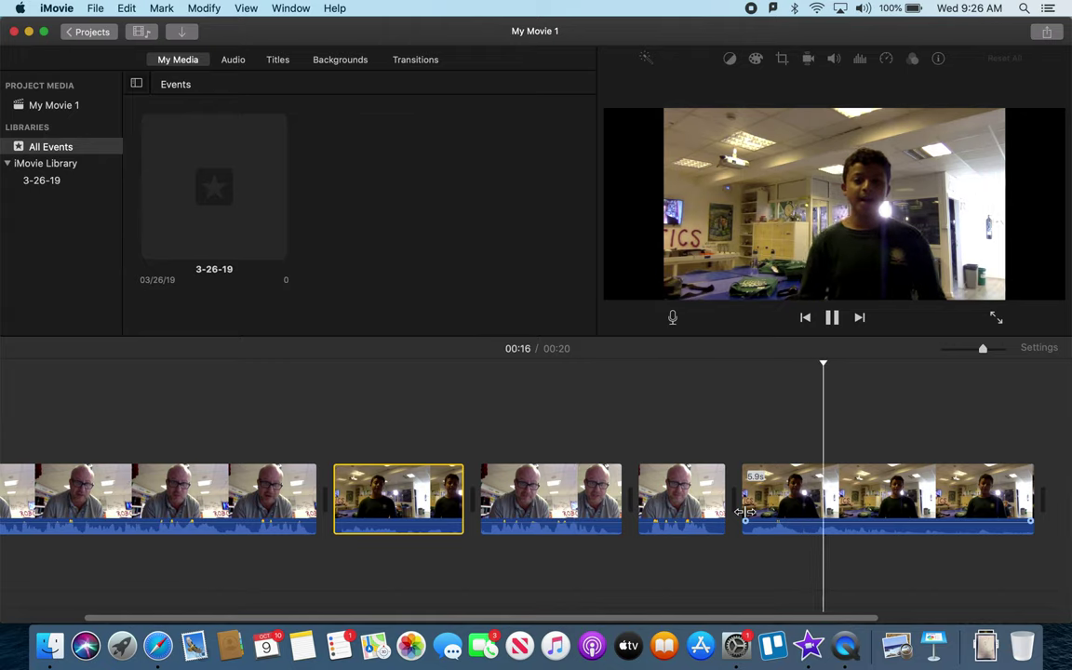
Step: Split the last answer where speech begins and delete the 1.4s silent opening
{"action": "key", "text": "space"}
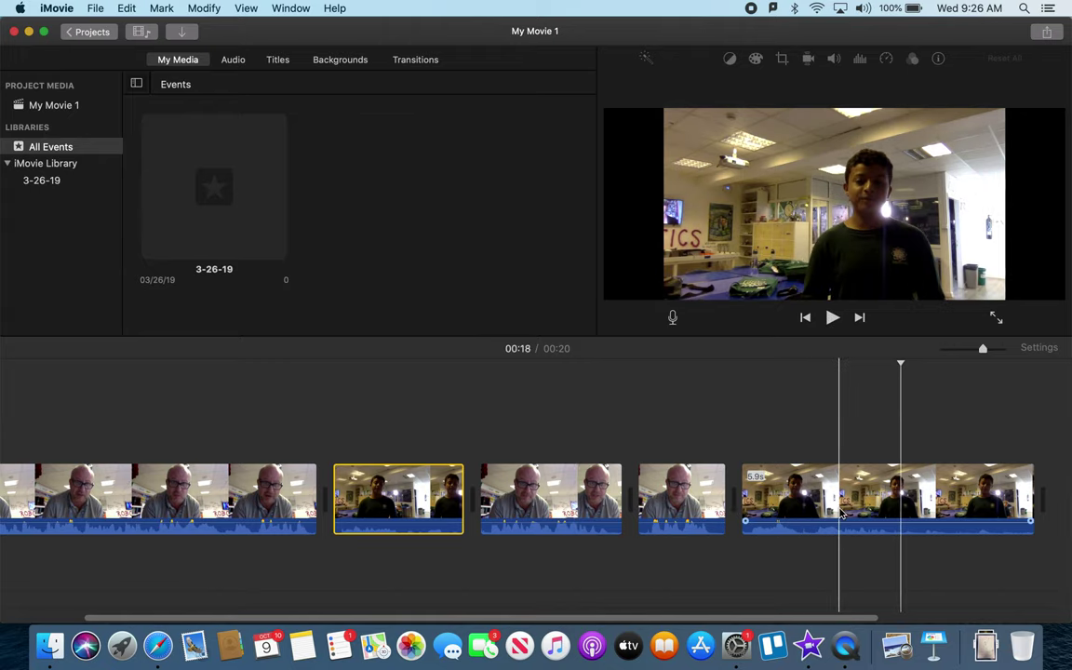
{"action": "key", "text": "space"}
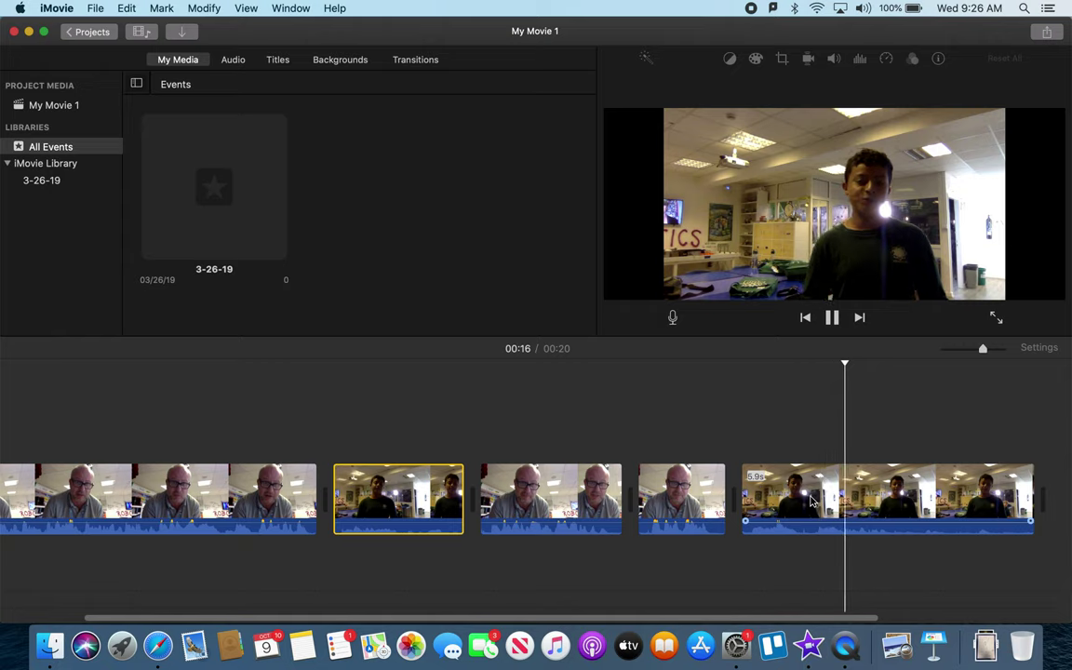
{"action": "left_click", "coordinate": [812, 501]}
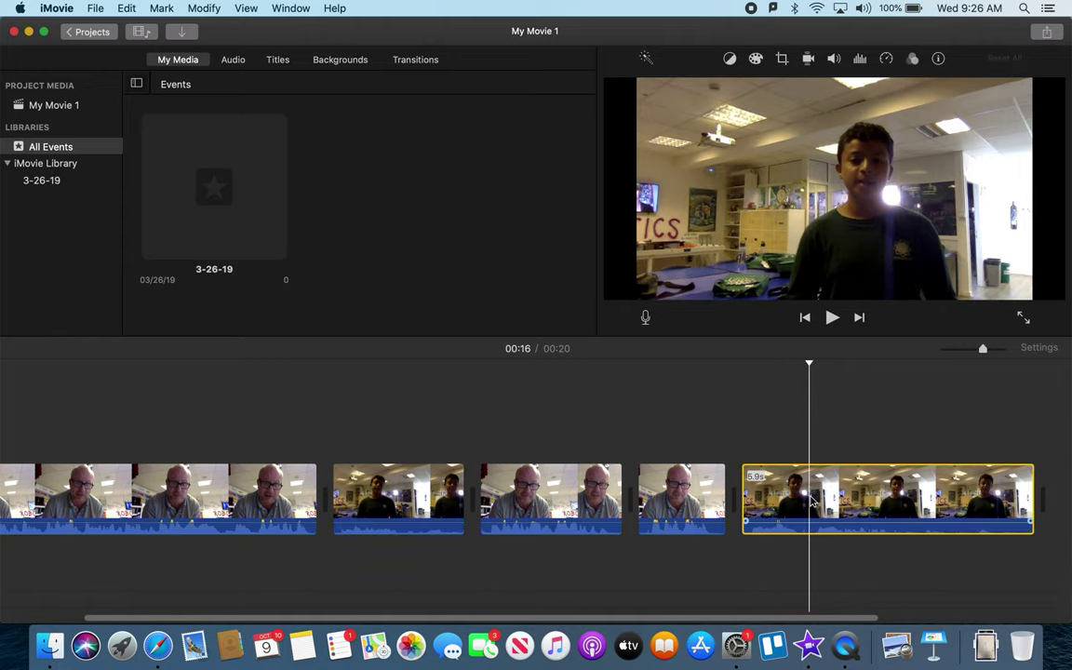
{"action": "right_click", "coordinate": [812, 500]}
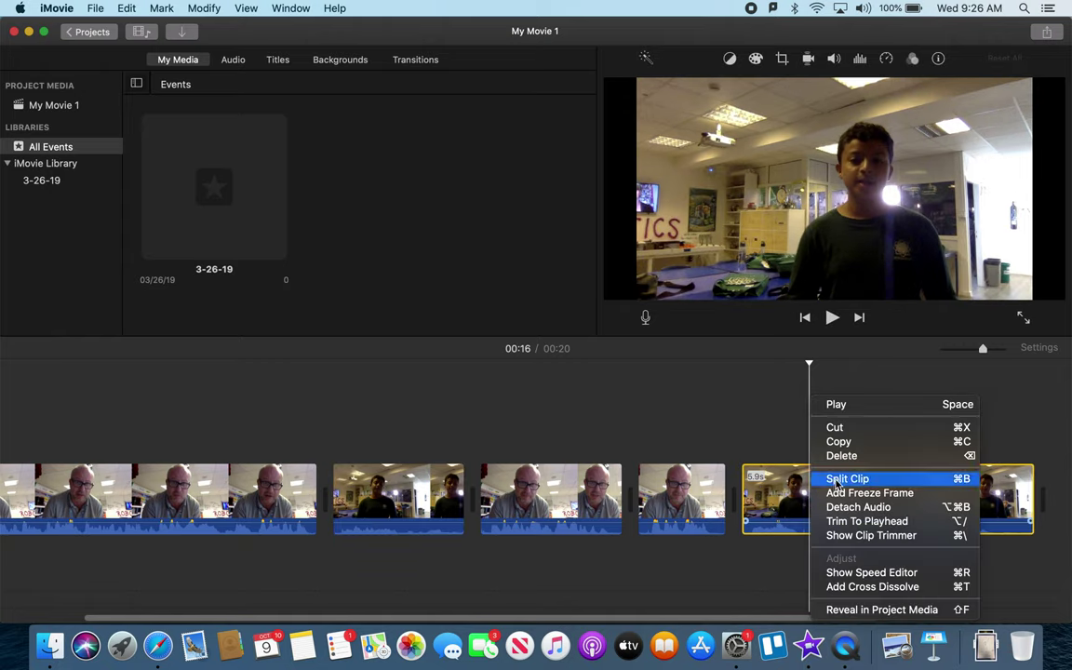
{"action": "left_click", "coordinate": [838, 479]}
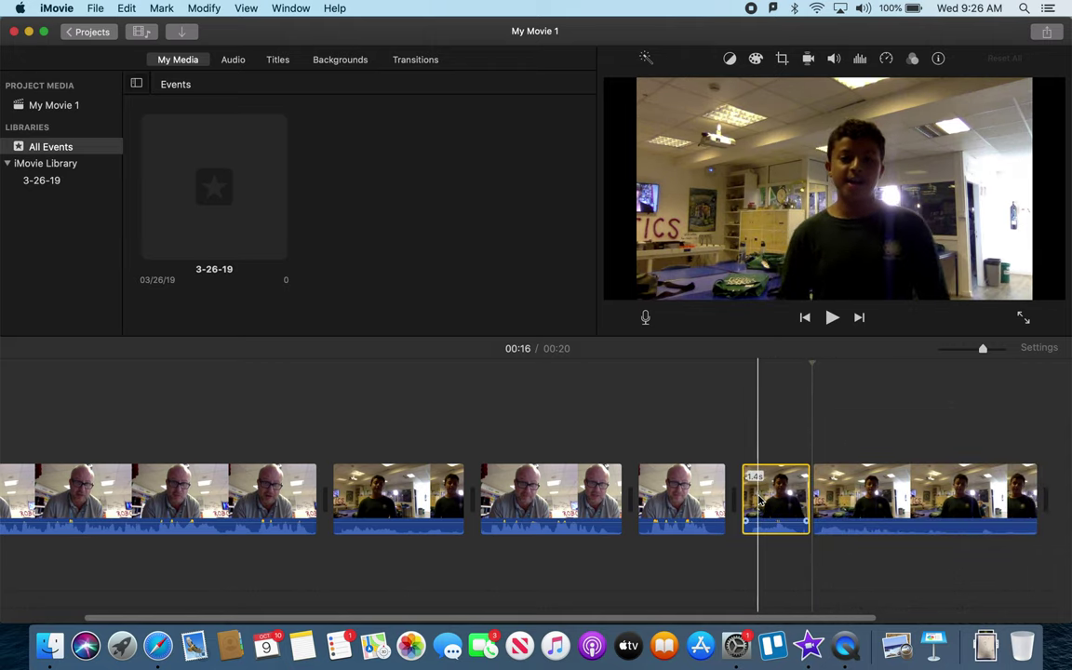
{"action": "key", "text": "space"}
{"action": "key", "text": "space"}
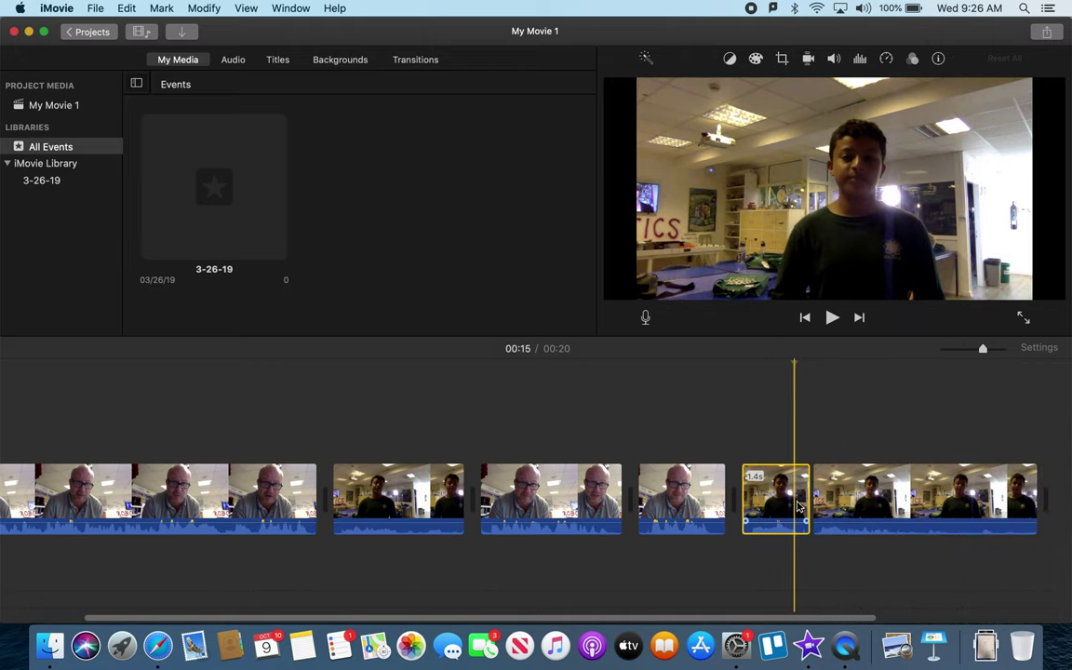
{"action": "key", "text": "space"}
{"action": "key", "text": "Delete"}
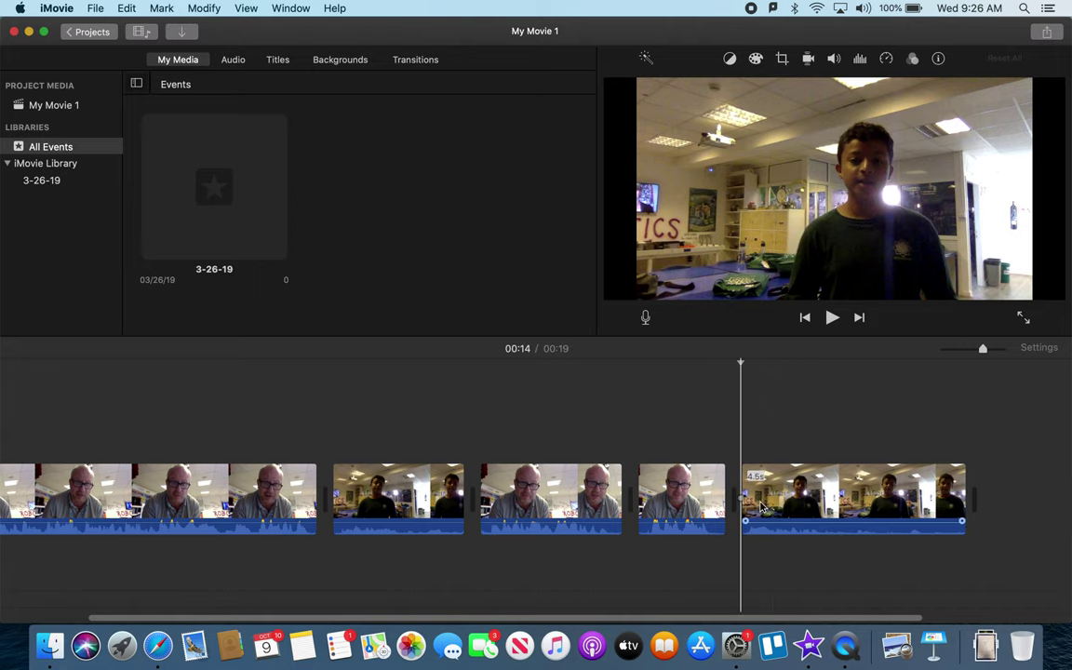
Step: Trim the answer's silent end to 4.0s and move it after the second question clip
{"action": "key", "text": "space"}
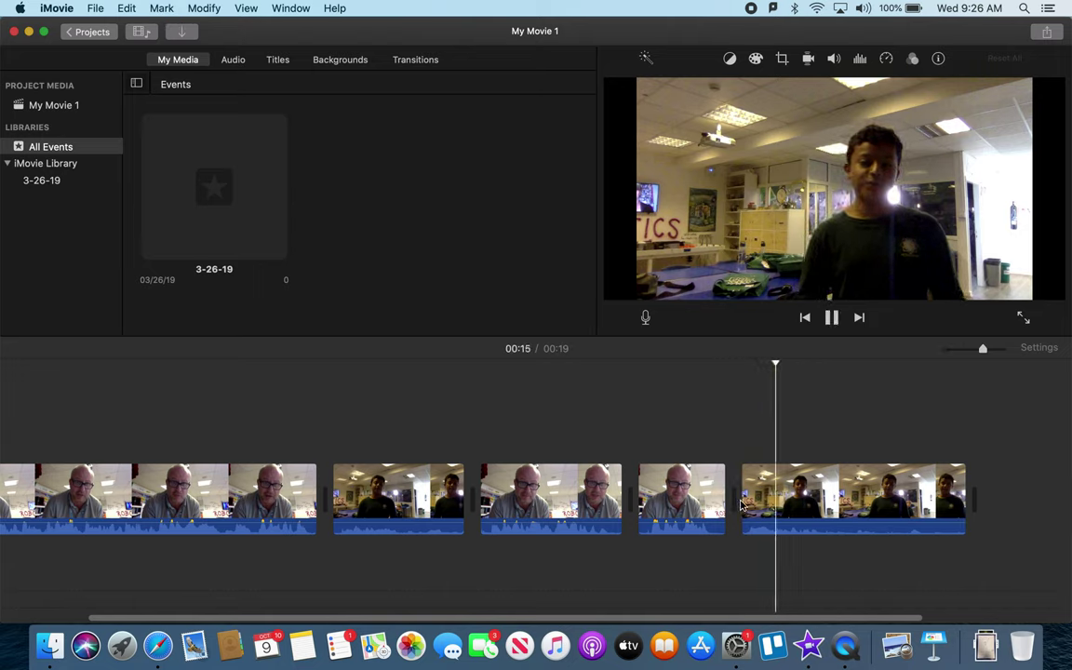
{"action": "key", "text": "space"}
{"action": "key", "text": "space"}
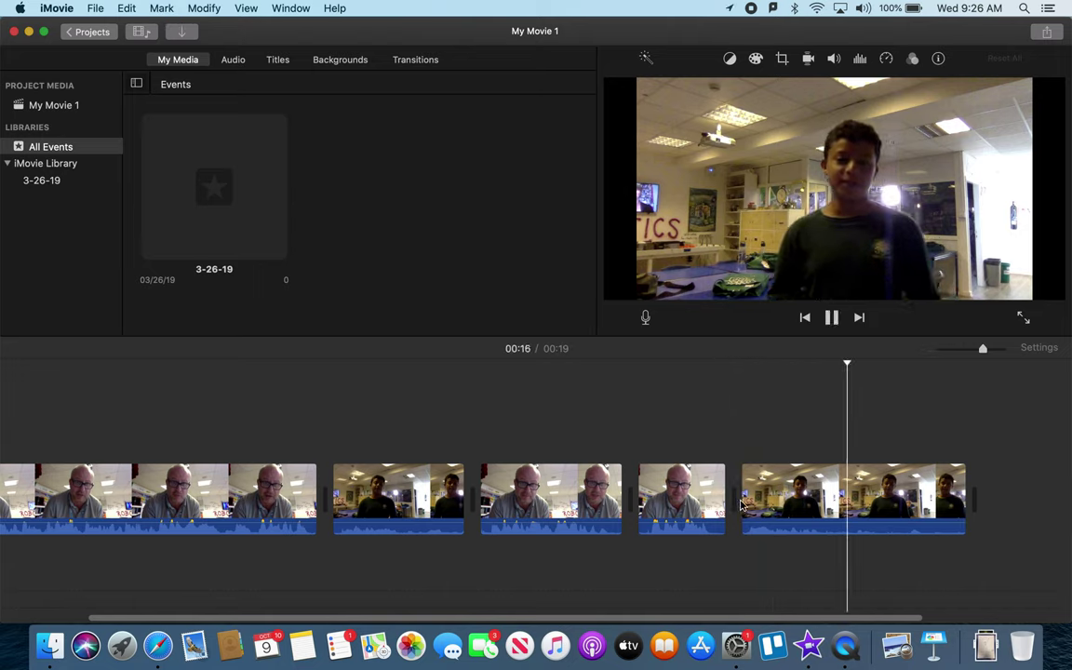
{"action": "key", "text": "space"}
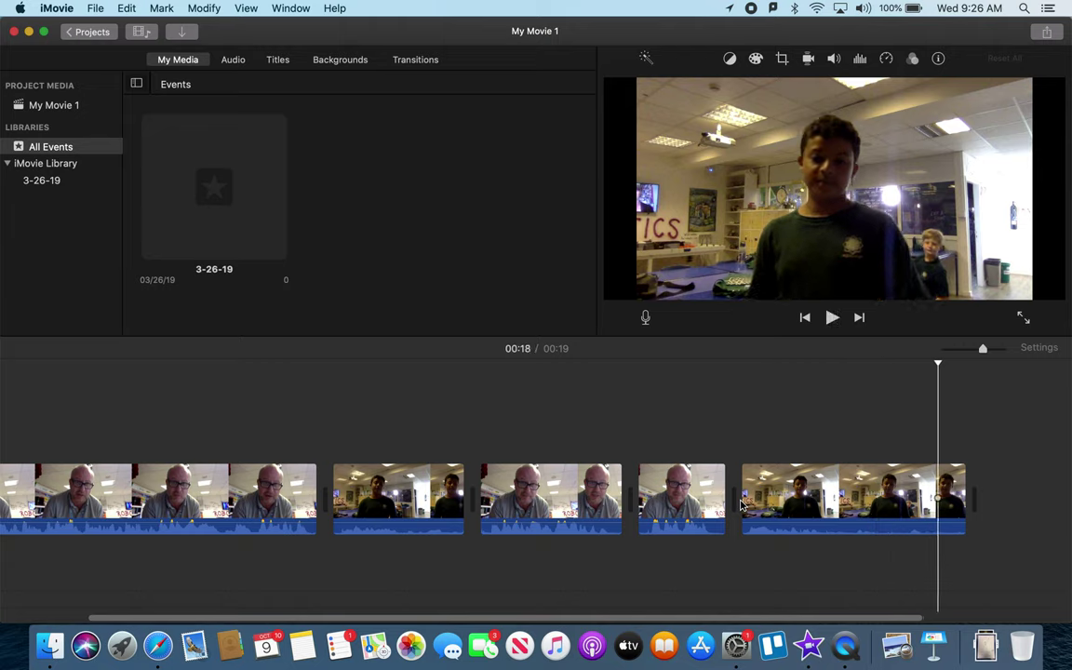
{"action": "left_click", "coordinate": [873, 502]}
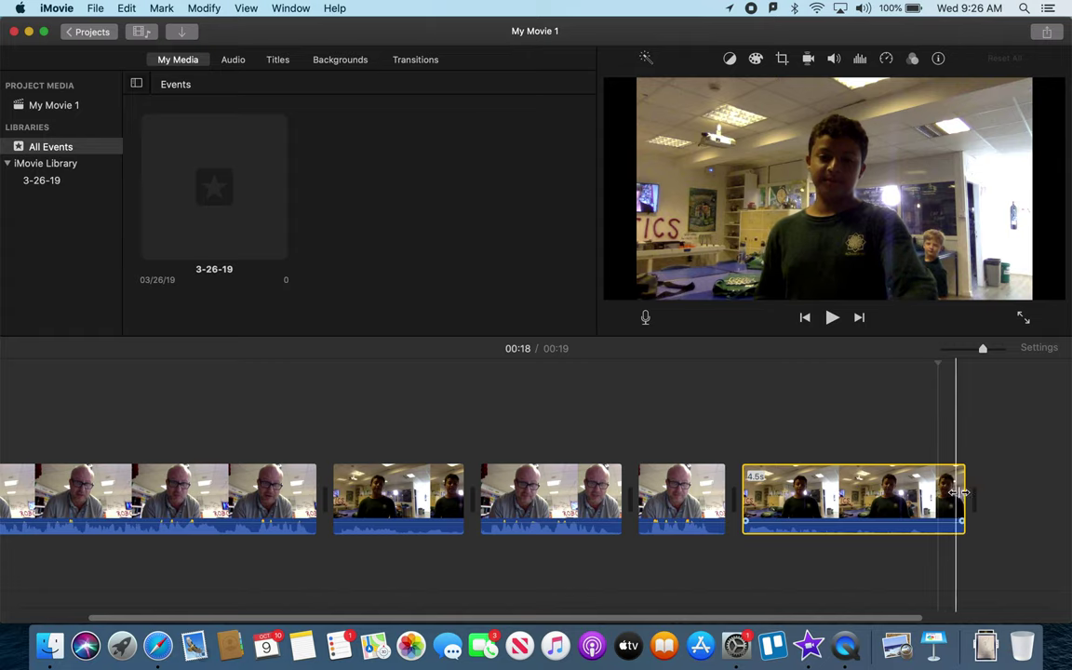
{"action": "left_click_drag", "start_coordinate": [965, 498], "coordinate": [940, 493]}
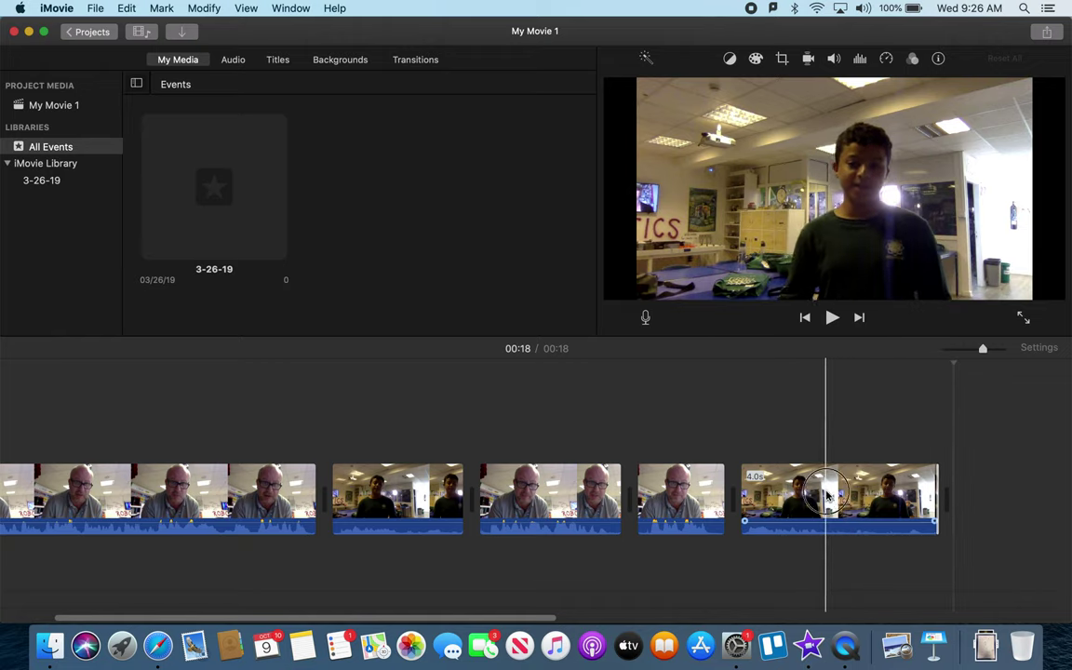
{"action": "left_click", "coordinate": [827, 496]}
{"action": "left_click_drag", "start_coordinate": [827, 496], "coordinate": [673, 480]}
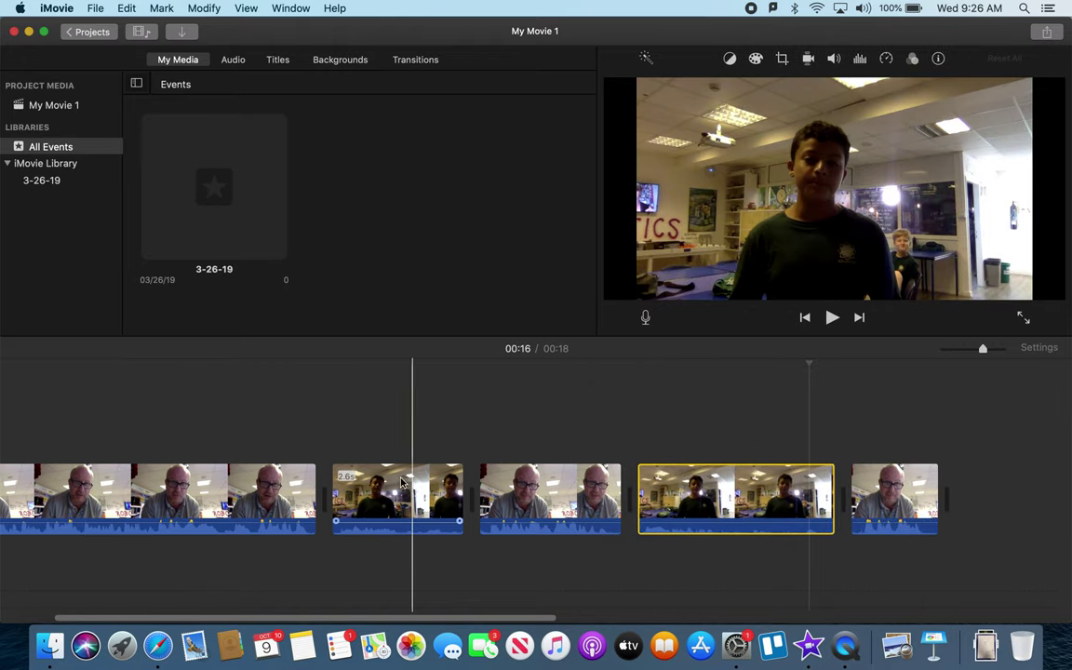
{"action": "scroll", "coordinate": [82, 471], "scroll_direction": "left", "scroll_amount": 5}
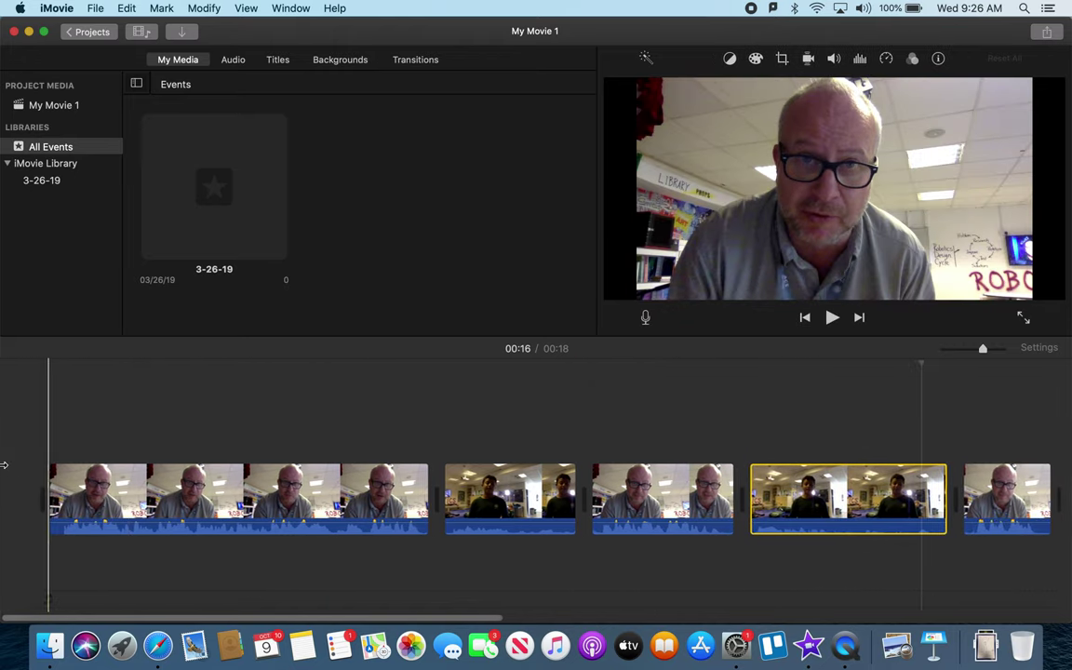
{"action": "key", "text": "space"}
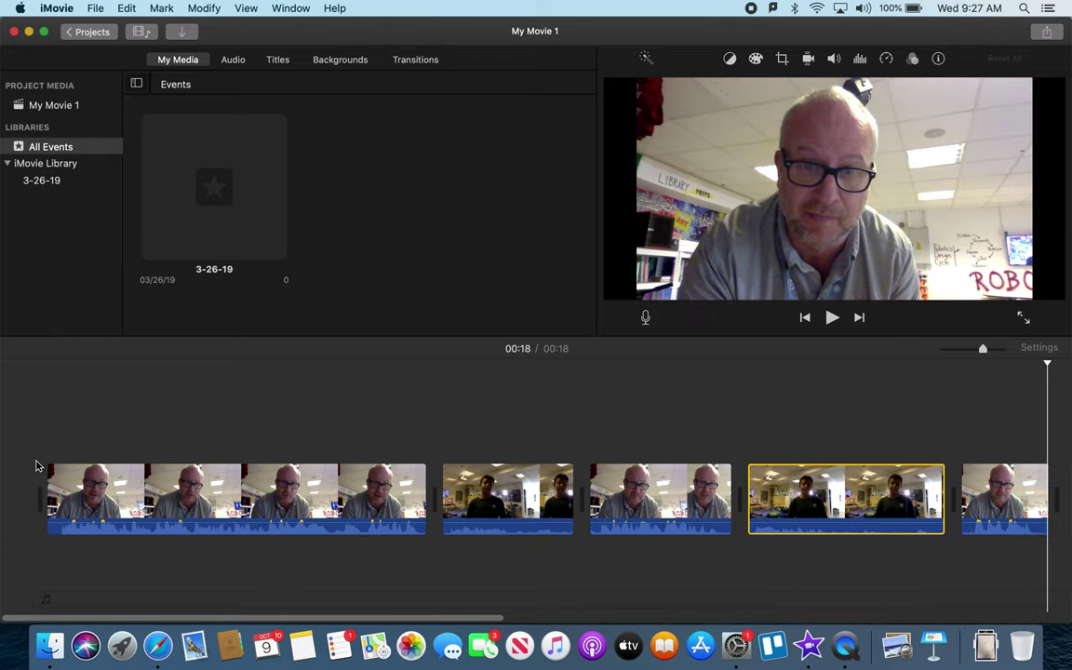
{"action": "scroll", "coordinate": [37, 465], "scroll_direction": "right", "scroll_amount": 3}
{"action": "scroll", "coordinate": [93, 470], "scroll_direction": "right", "scroll_amount": 3}
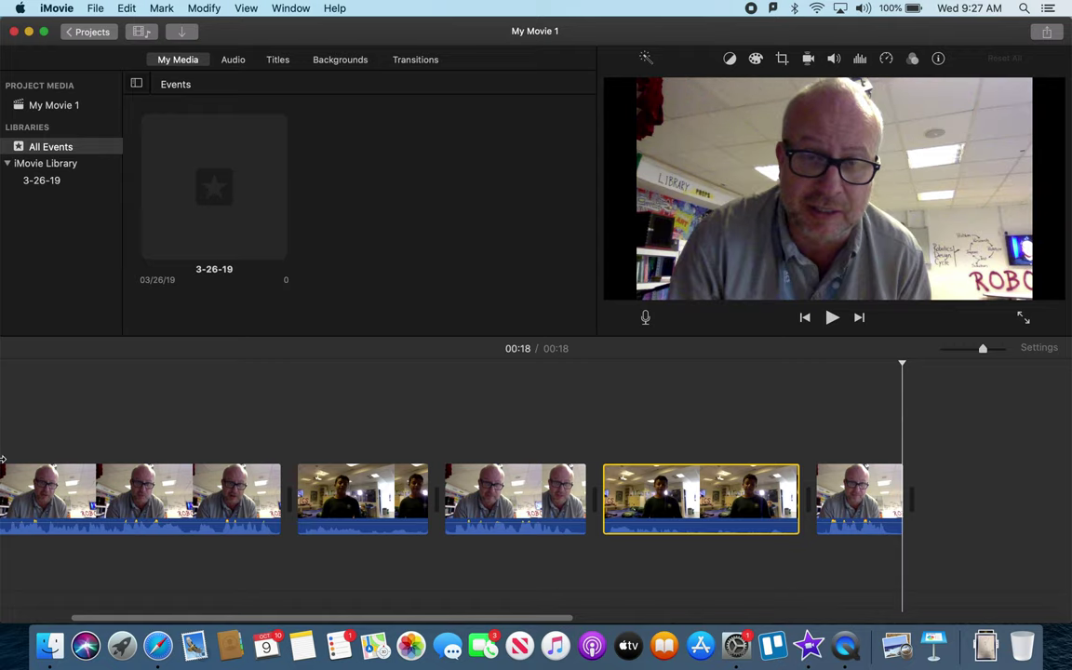